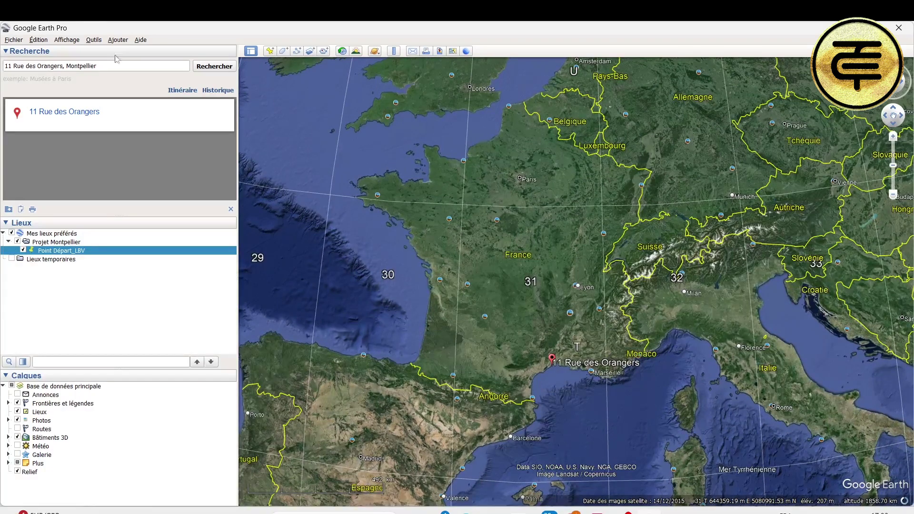
click(67, 243)
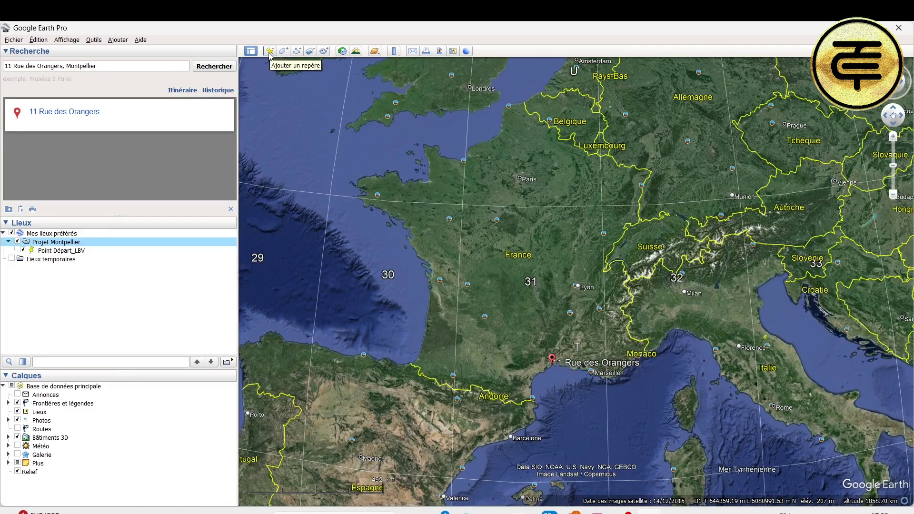
right_click(121, 244)
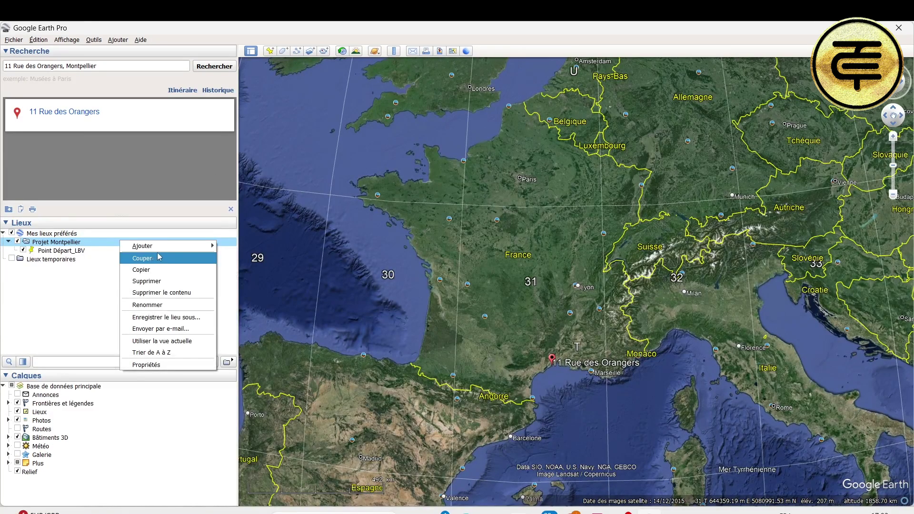
mouse_move(175, 248)
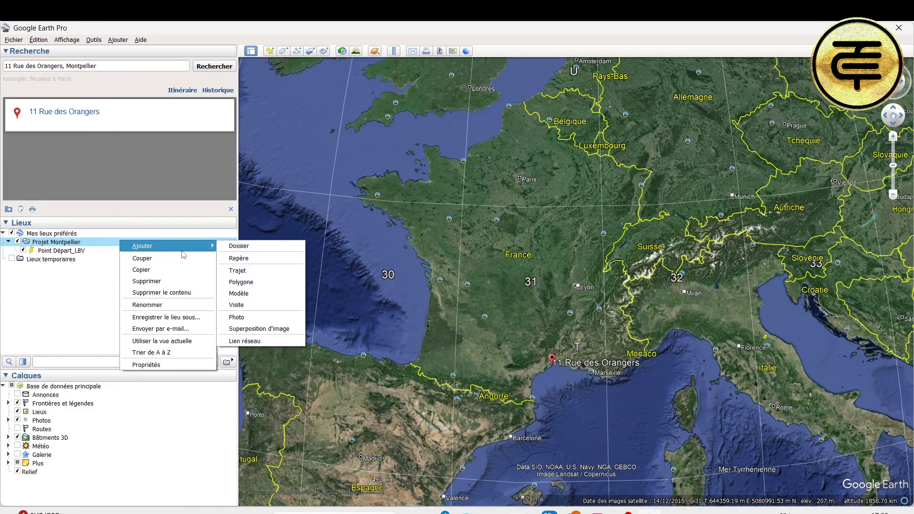
click(259, 260)
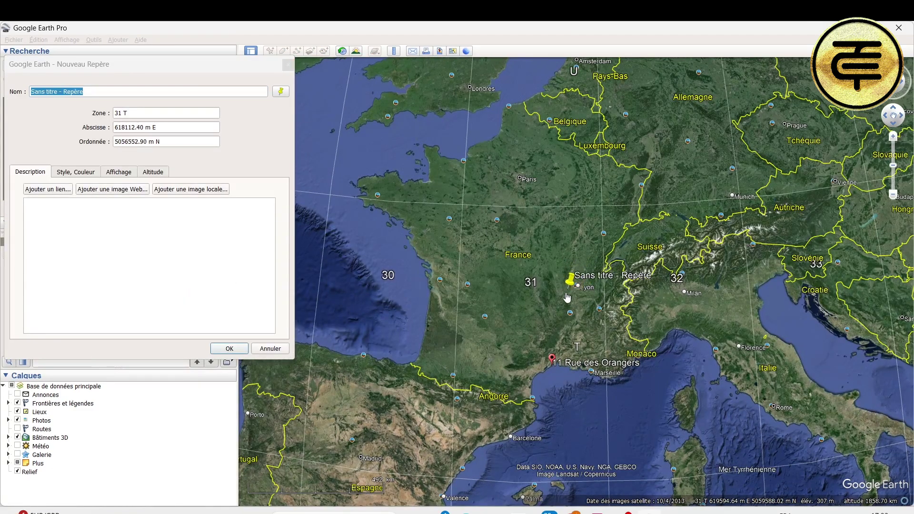
drag(569, 283, 548, 362)
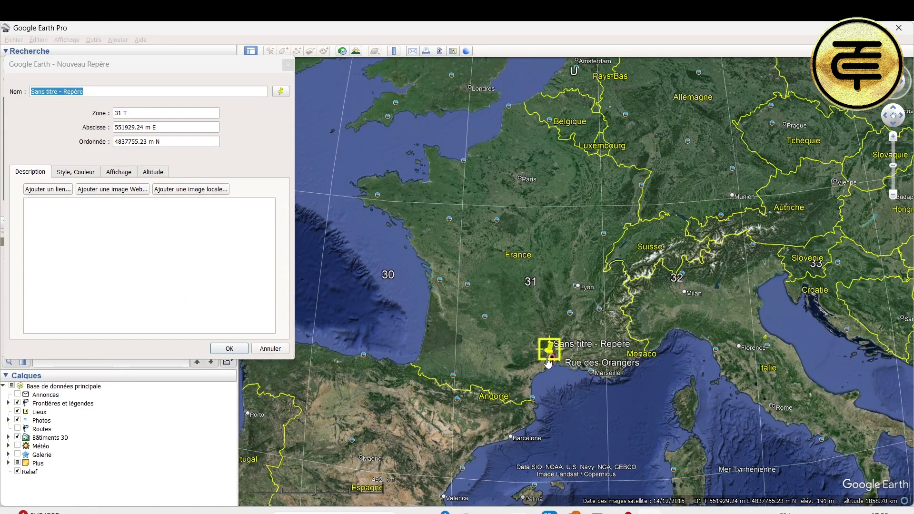
click(129, 92)
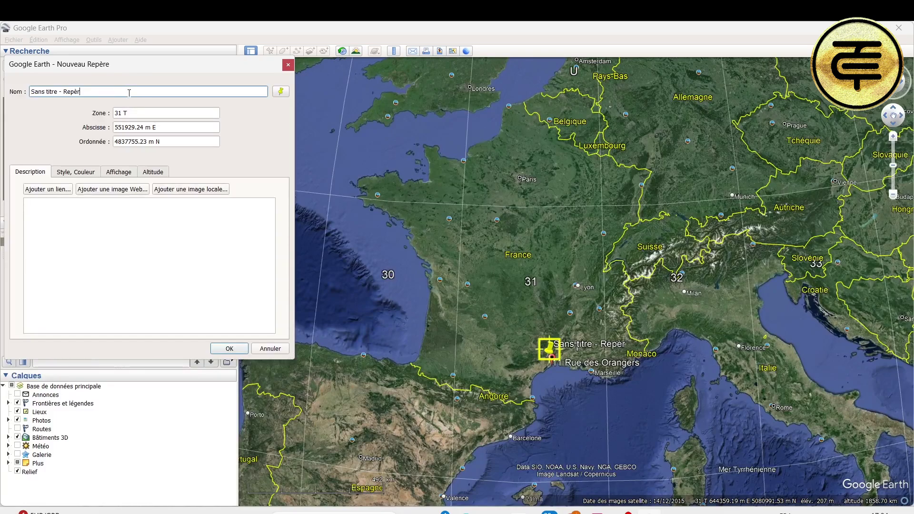
key(BackSpace)
key(BackSpace)
key(BackSpace)
key(BackSpace)
key(BackSpace)
key(BackSpace)
key(BackSpace)
key(BackSpace)
key(BackSpace)
key(BackSpace)
key(BackSpace)
key(BackSpace)
key(BackSpace)
key(BackSpace)
key(BackSpace)
key(BackSpace)
key(BackSpace)
text(A)
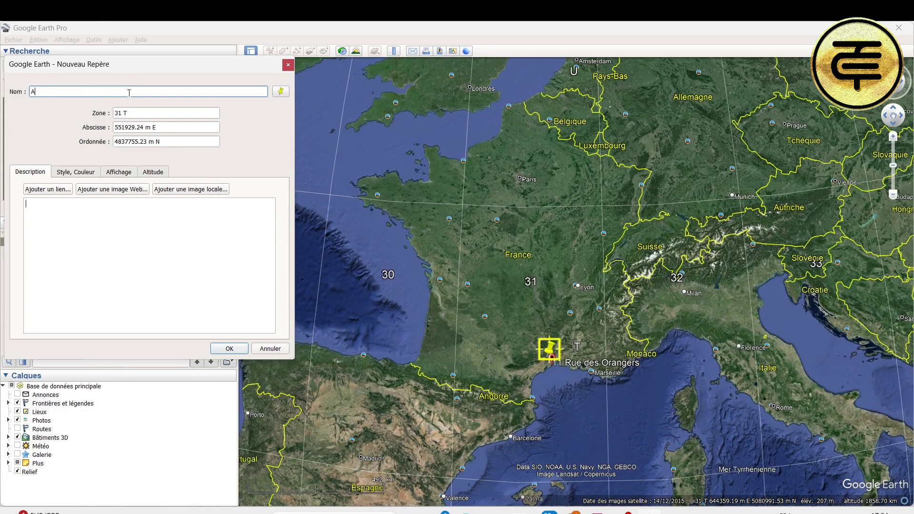
text(rrivée_Mobtpellier)
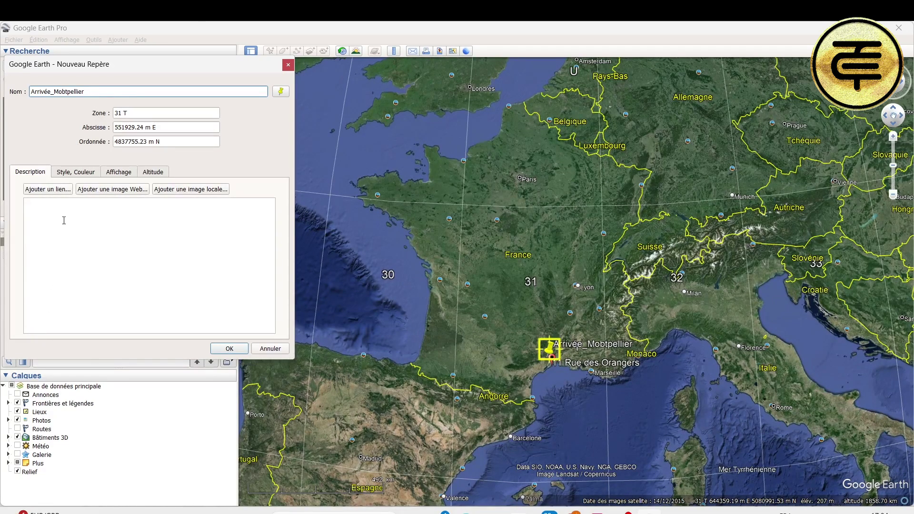
Step: Give it the description 'Projet d'une centrale en toiuture' and save the placemark
click(74, 173)
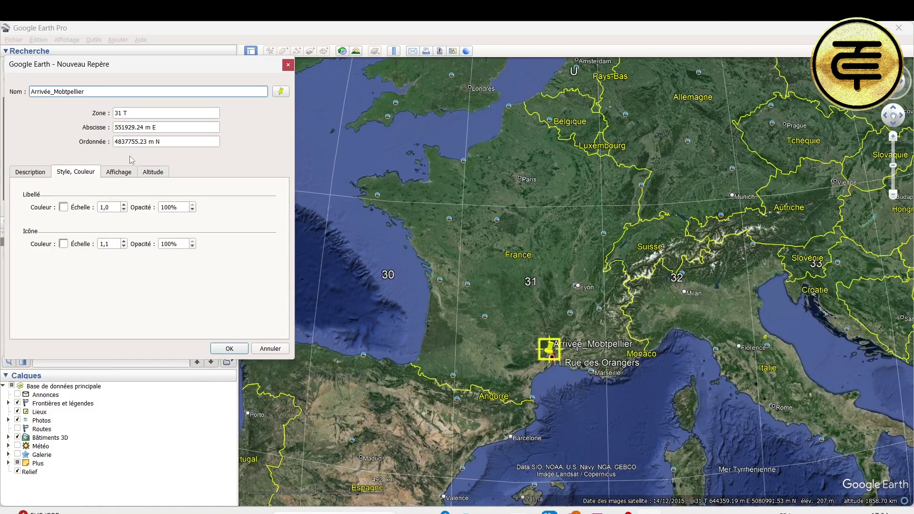
click(33, 172)
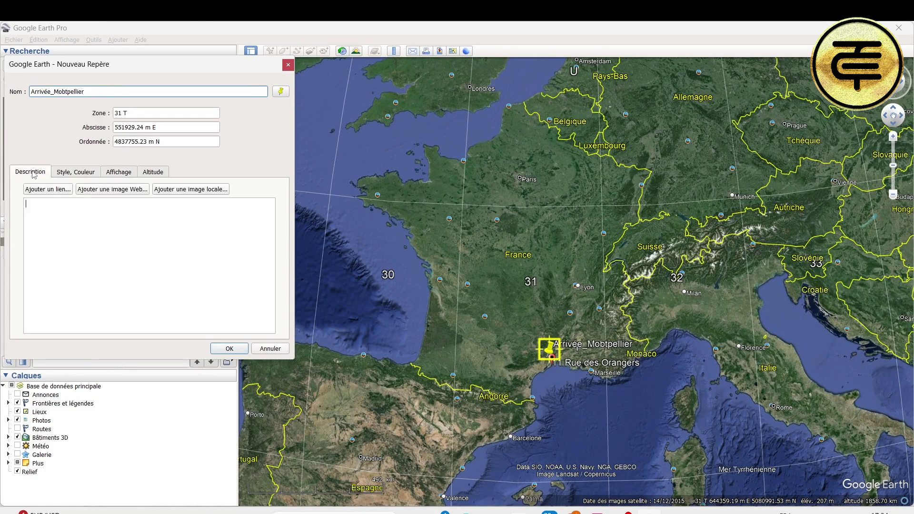
click(66, 213)
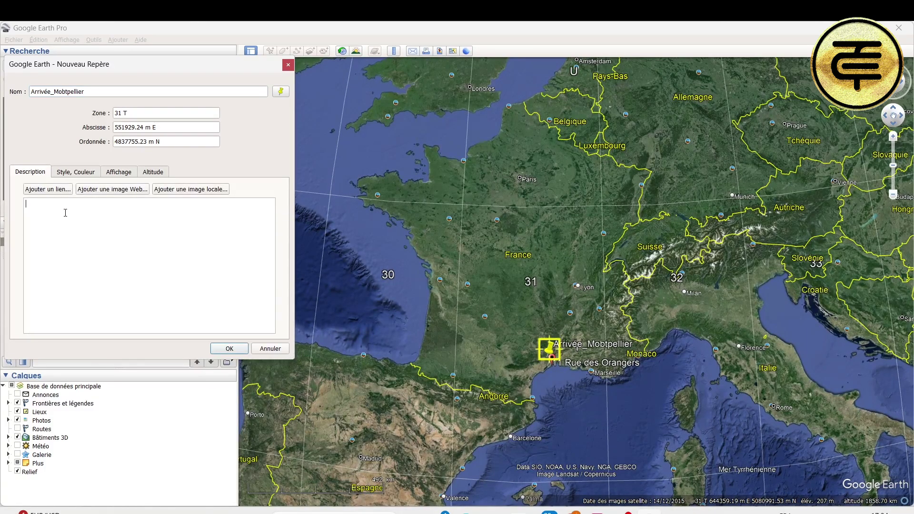
text(Projet d'une centrale en toiuture)
click(230, 349)
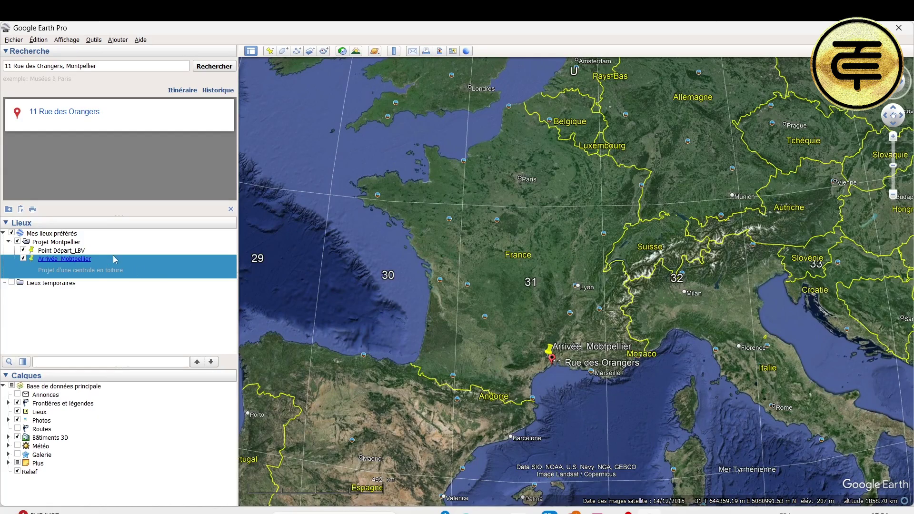
Step: Fly to Point Départ_LBV, then back to Arrivée_Mobtpellier to show its description balloon
click(92, 251)
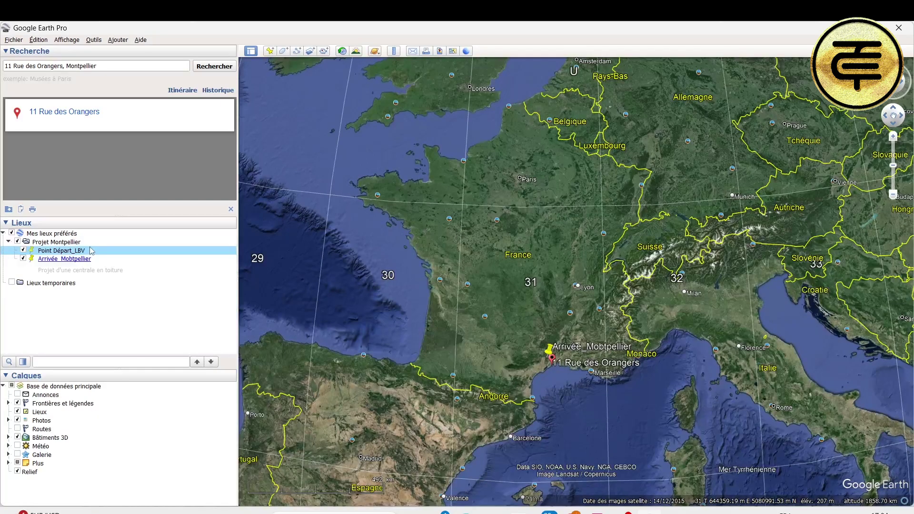
double_click(95, 254)
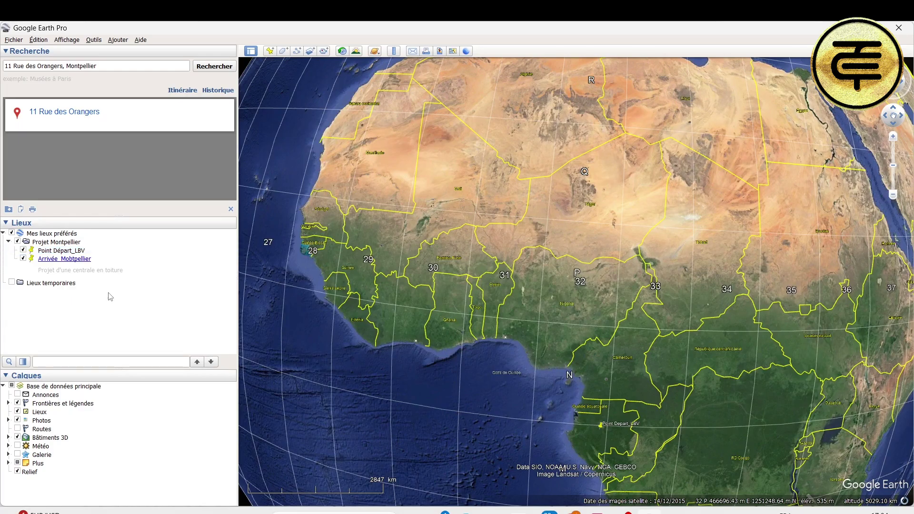
double_click(74, 261)
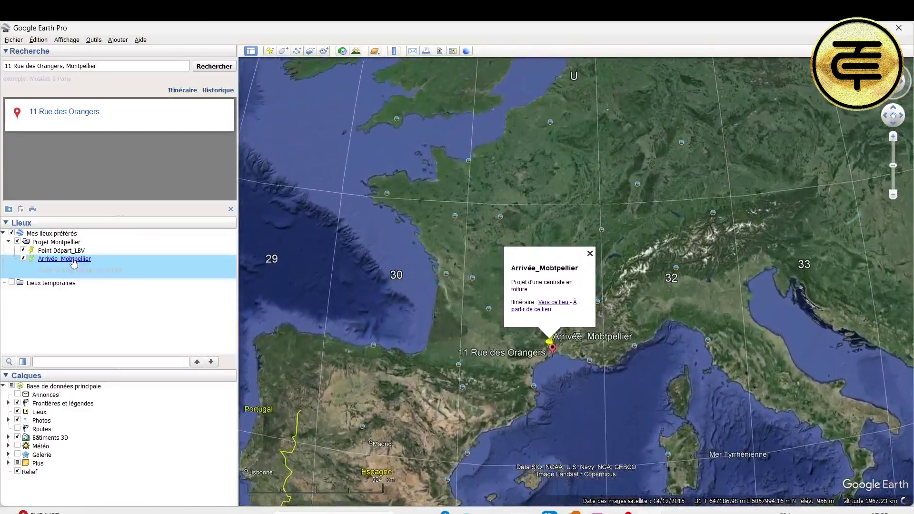
click(71, 251)
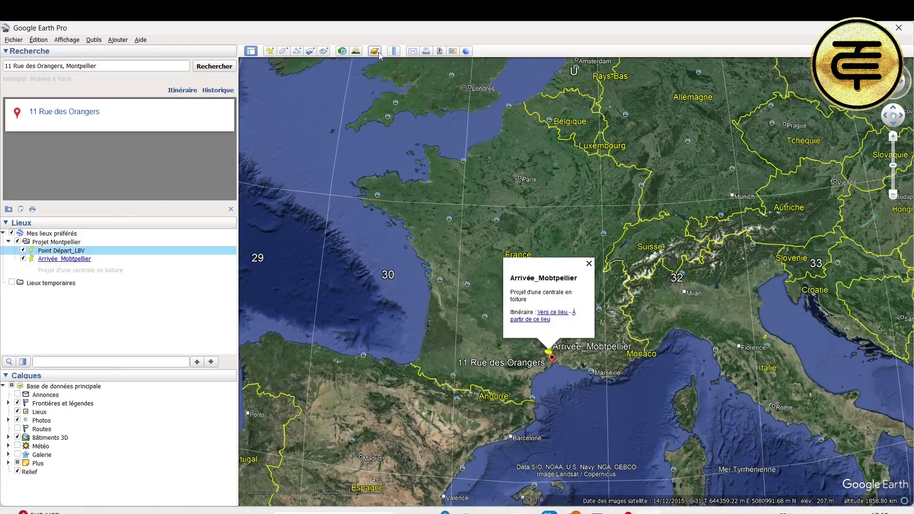
Step: Record a short tour, then fly to the Point Départ_LBV placemark in Gabon
click(324, 51)
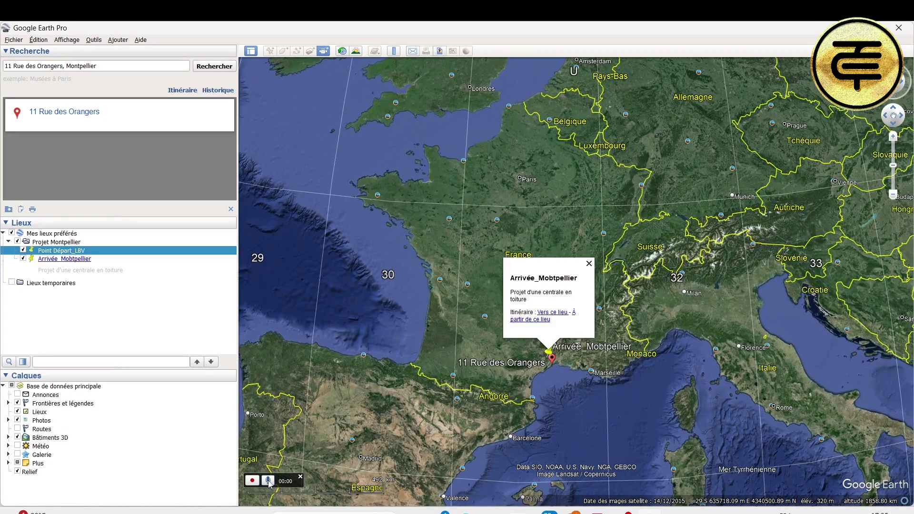
click(253, 481)
click(252, 481)
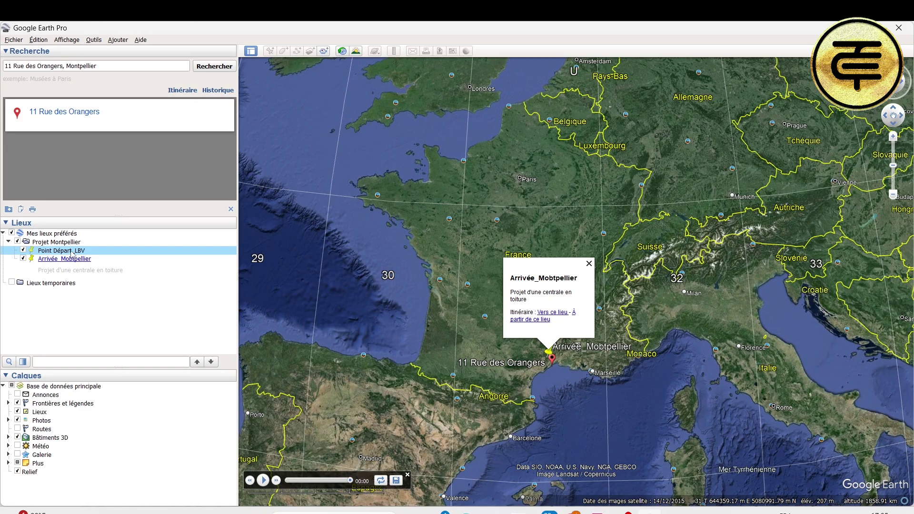
click(65, 261)
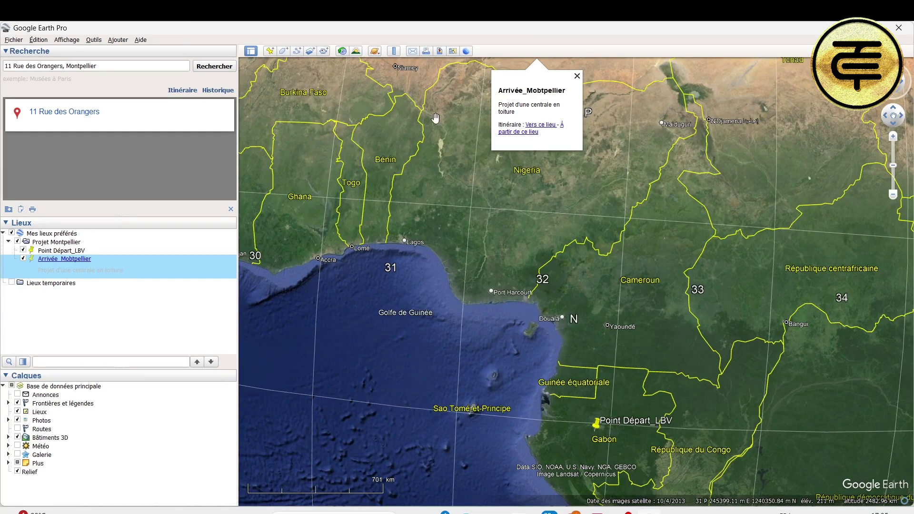
click(577, 76)
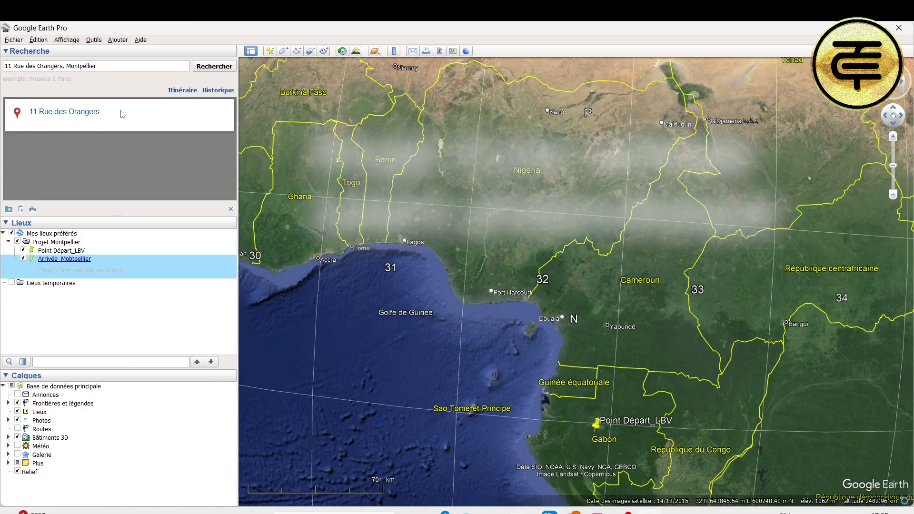
click(139, 67)
key(Return)
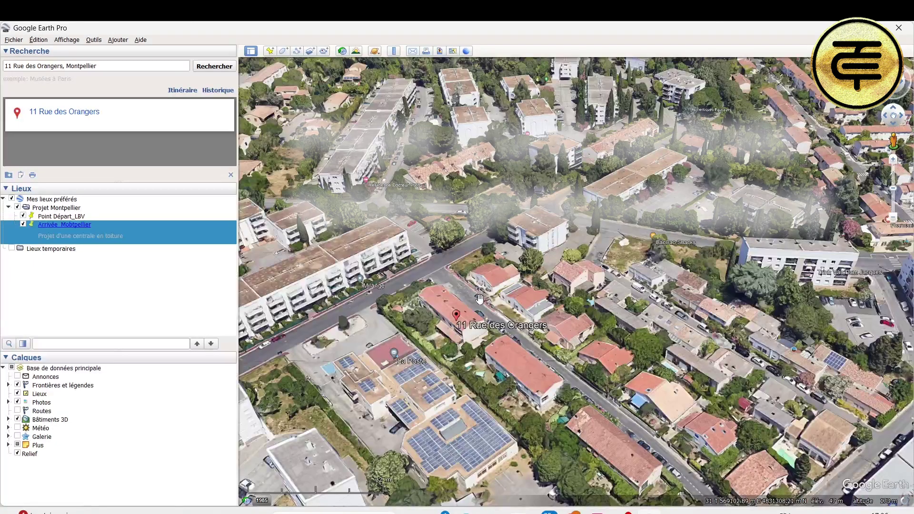
scroll(443, 415, up, 2)
scroll(469, 394, up, 1)
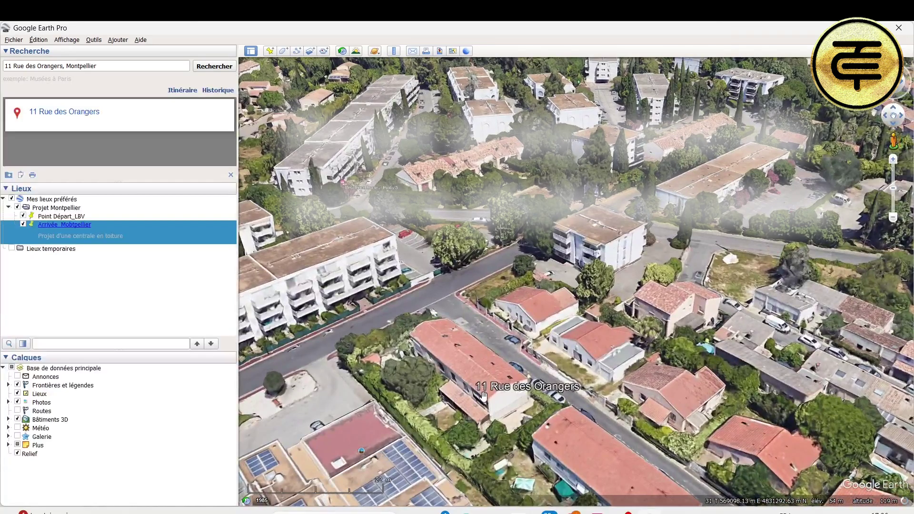
scroll(487, 372, up, 1)
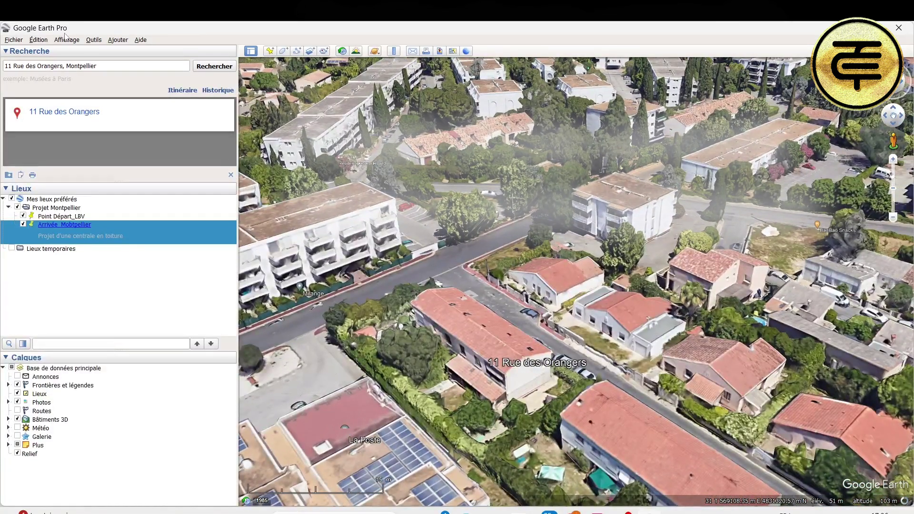
Step: Reset tilt and compass for a north-up top-down view centred on the house
click(66, 40)
mouse_move(199, 215)
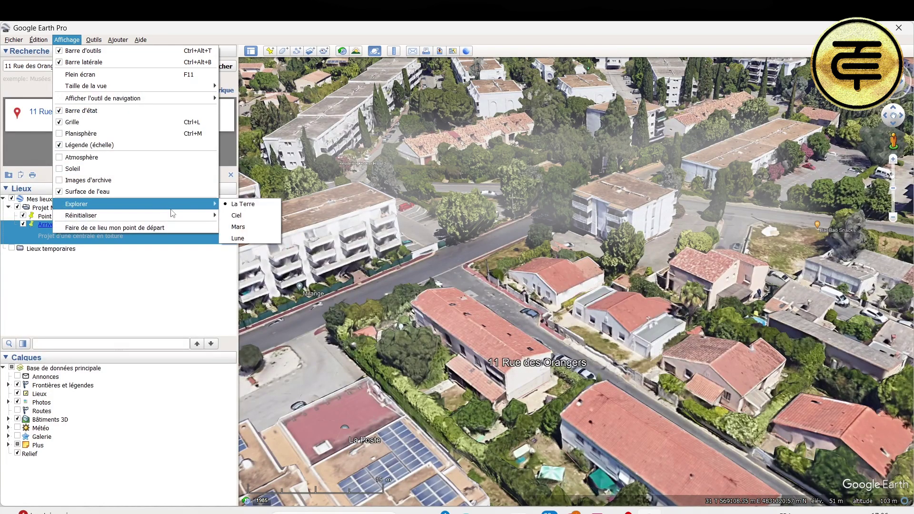
click(262, 238)
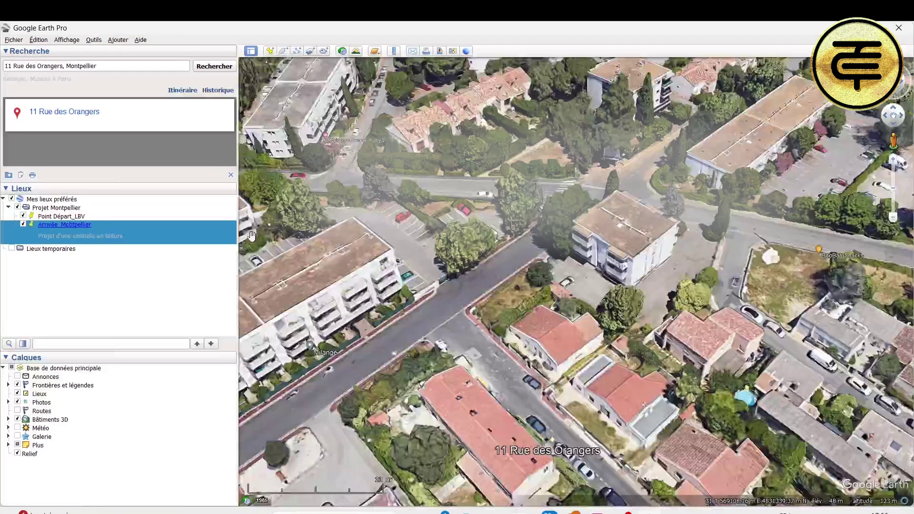
drag(504, 364, 483, 323)
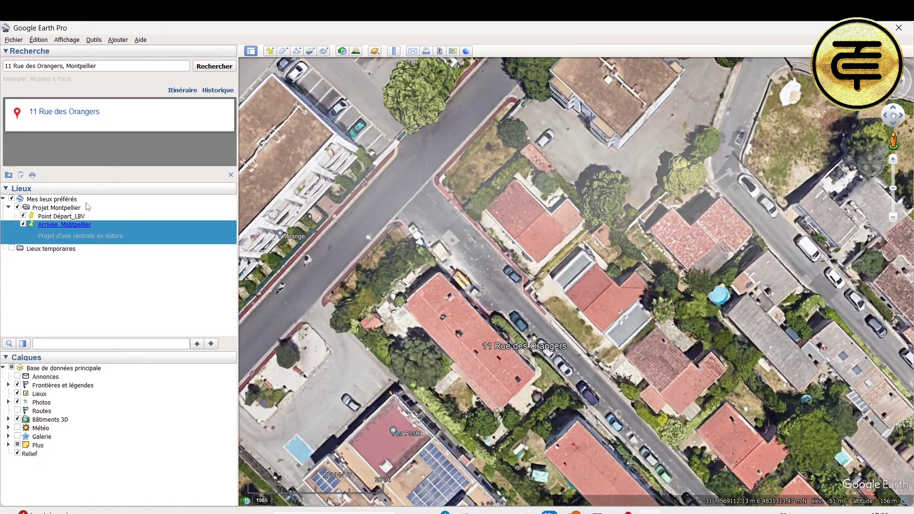
click(65, 209)
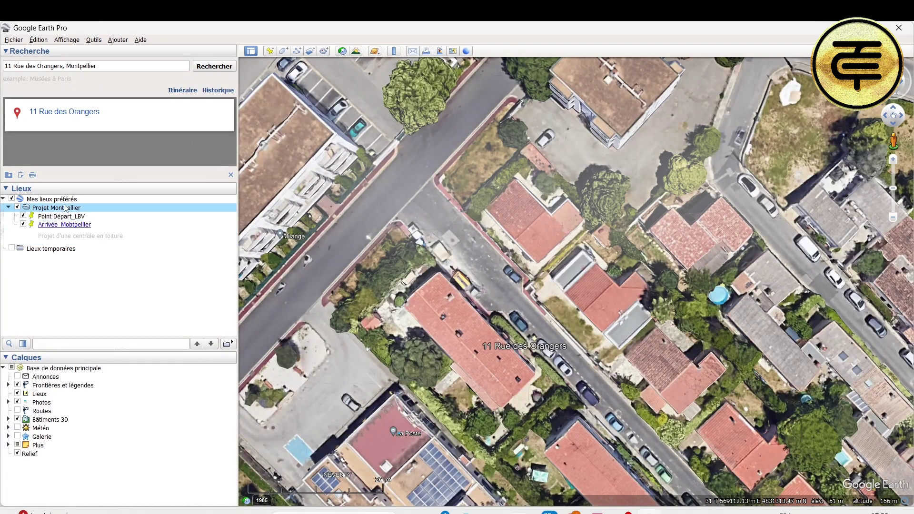
click(284, 51)
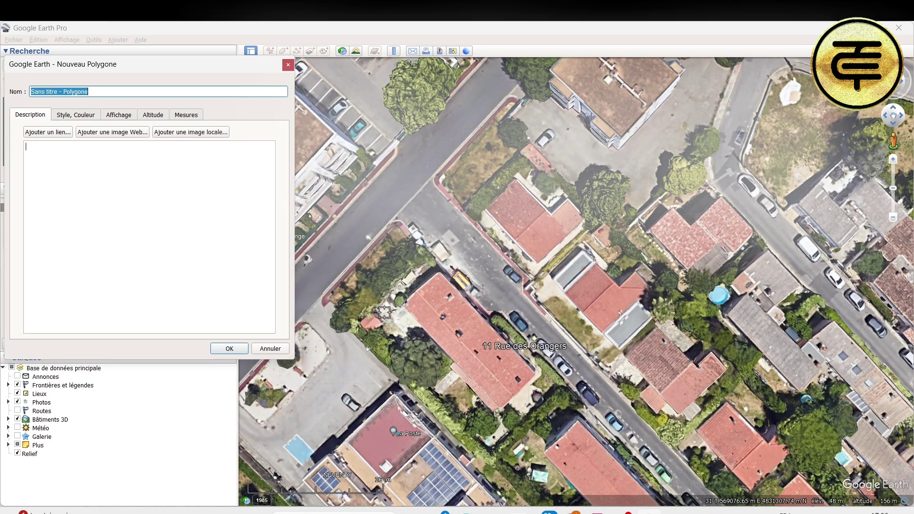
click(324, 300)
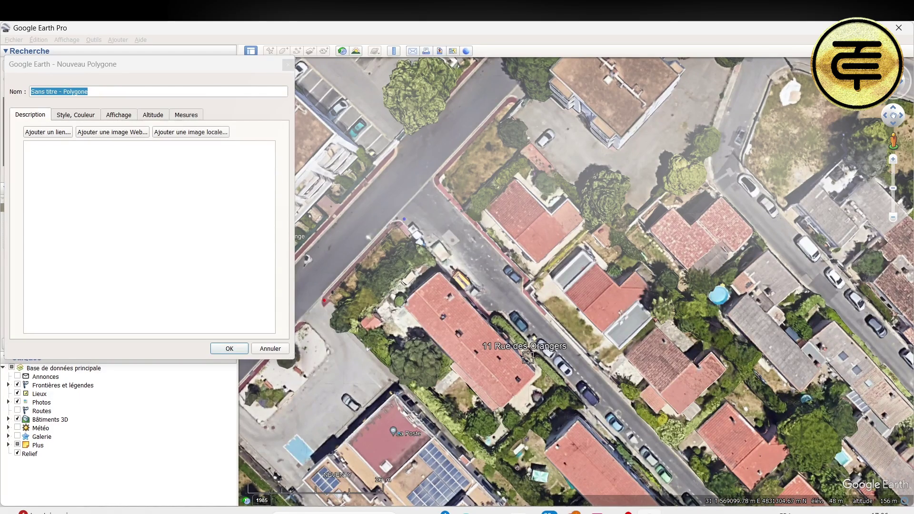
click(562, 383)
click(493, 452)
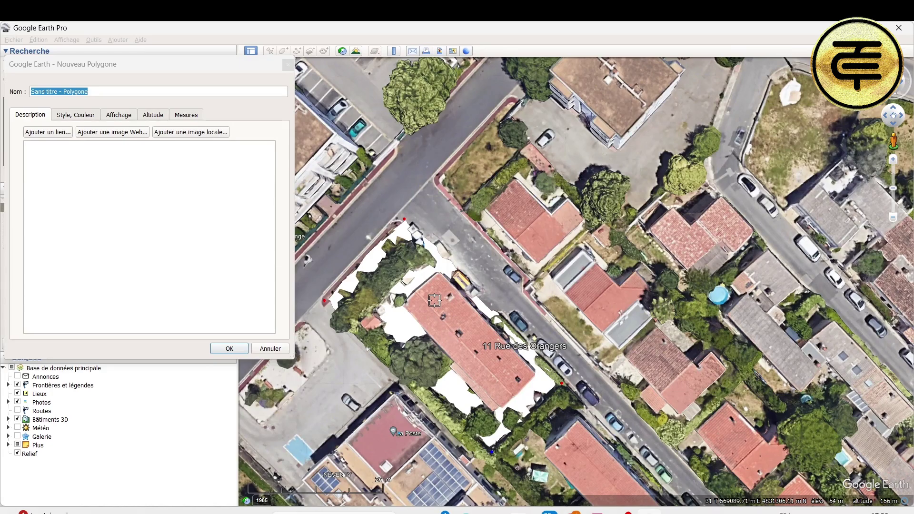
Step: Make the polygon outline-only with line width 4 and create it
click(77, 117)
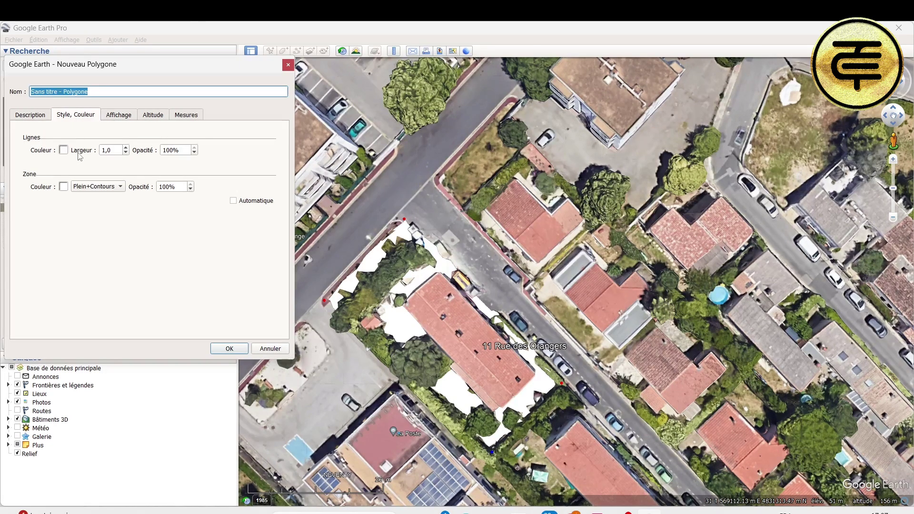
click(121, 187)
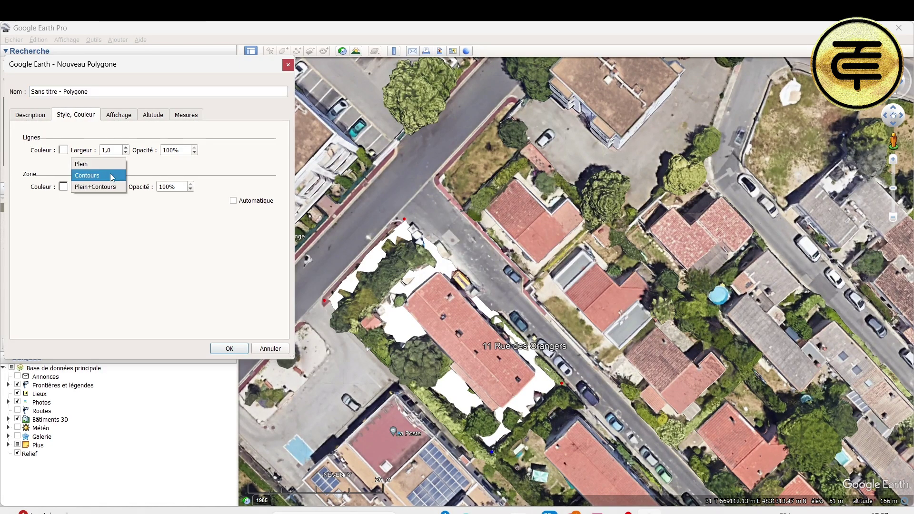
click(111, 175)
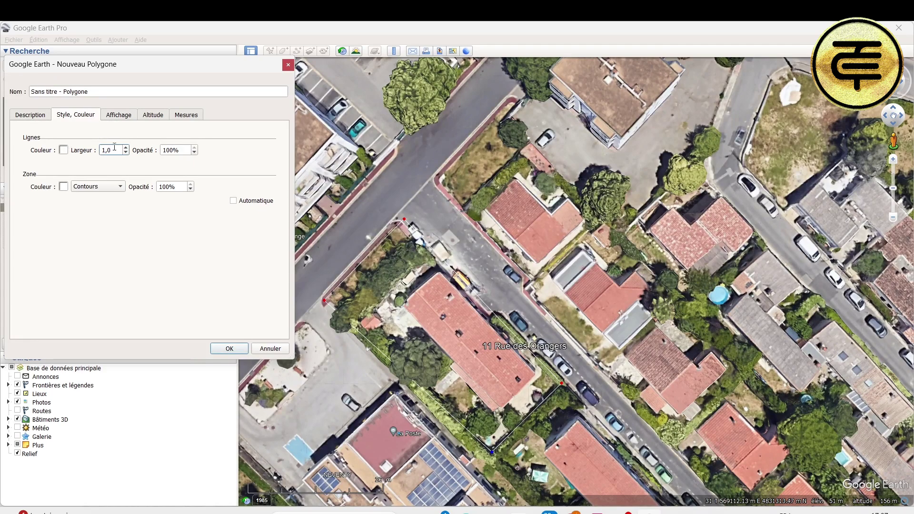
key(BackSpace)
text(4)
key(Return)
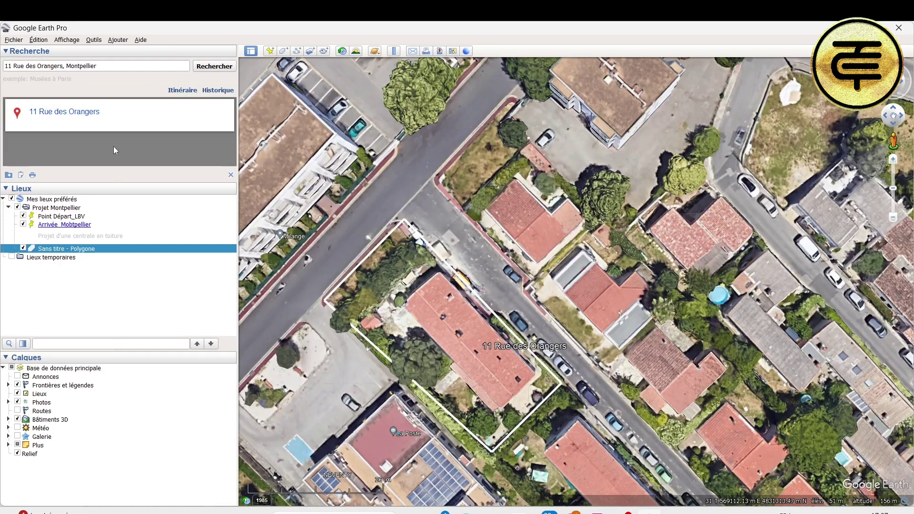
Step: Change the parcel polygon's outline colour to red in its properties
double_click(101, 248)
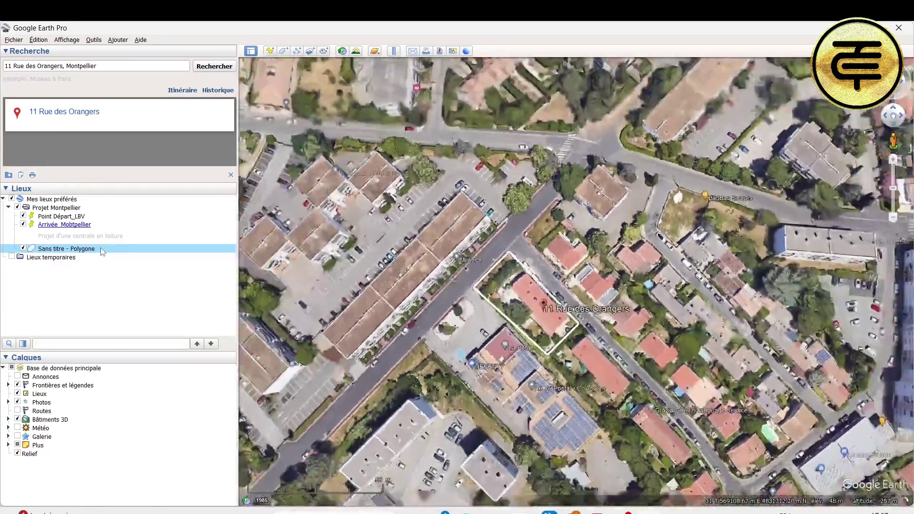
right_click(101, 247)
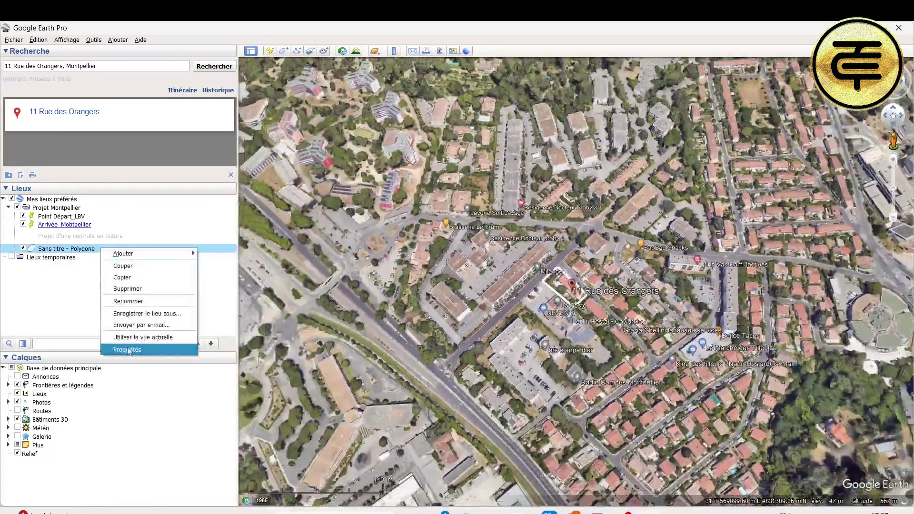
click(127, 349)
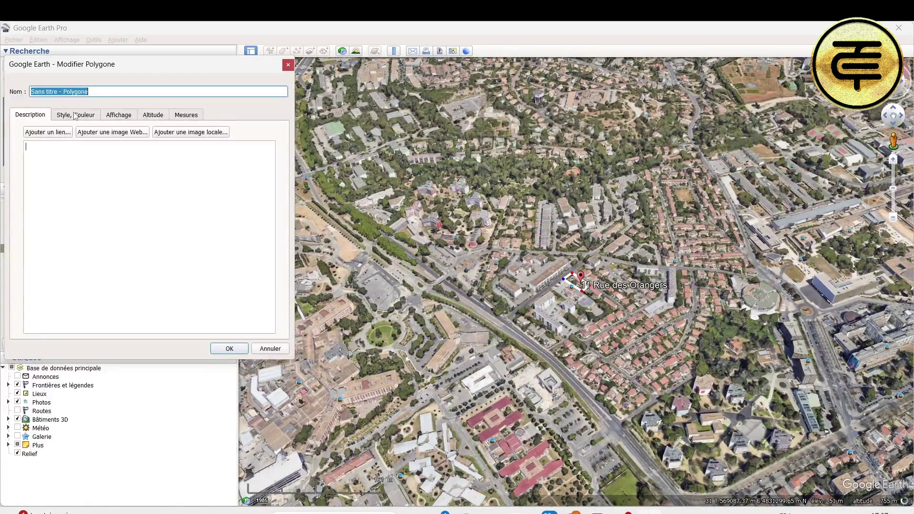
click(74, 115)
click(63, 150)
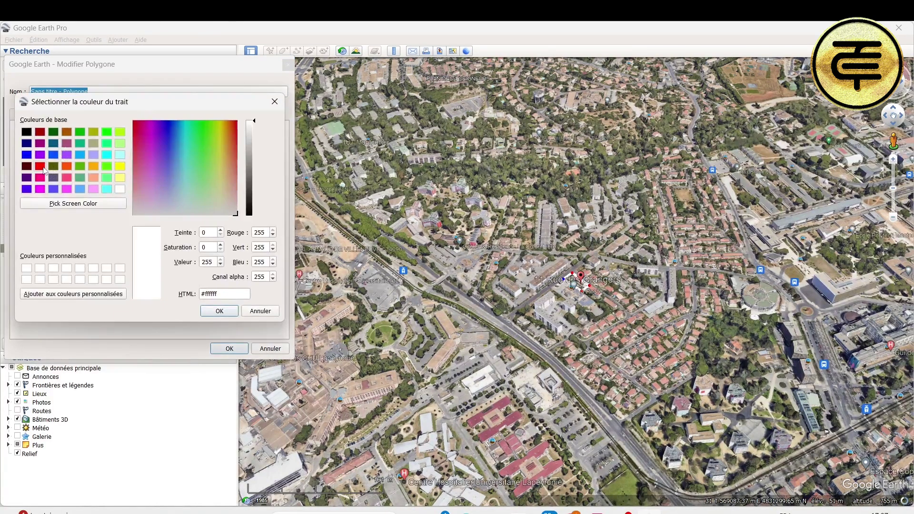
click(42, 167)
click(219, 311)
click(229, 349)
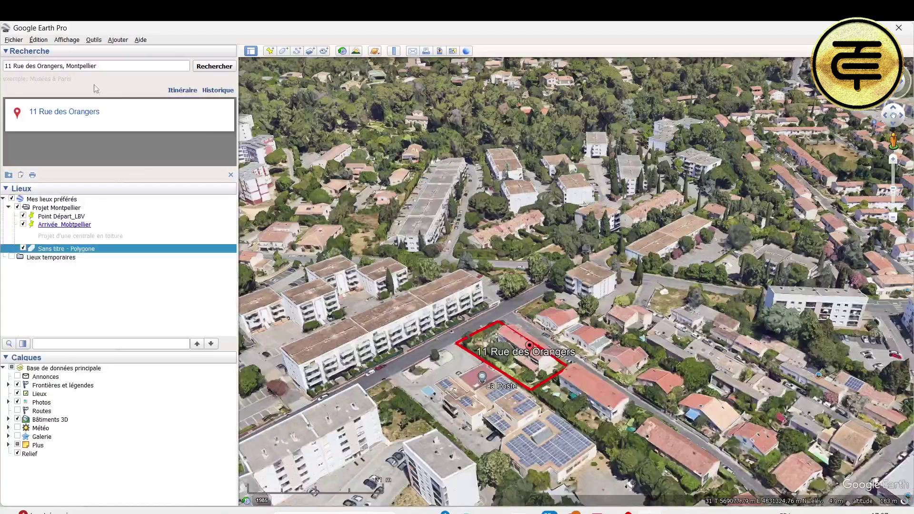
Step: Reset the view to a straight top-down orientation
click(66, 40)
mouse_move(121, 219)
click(246, 216)
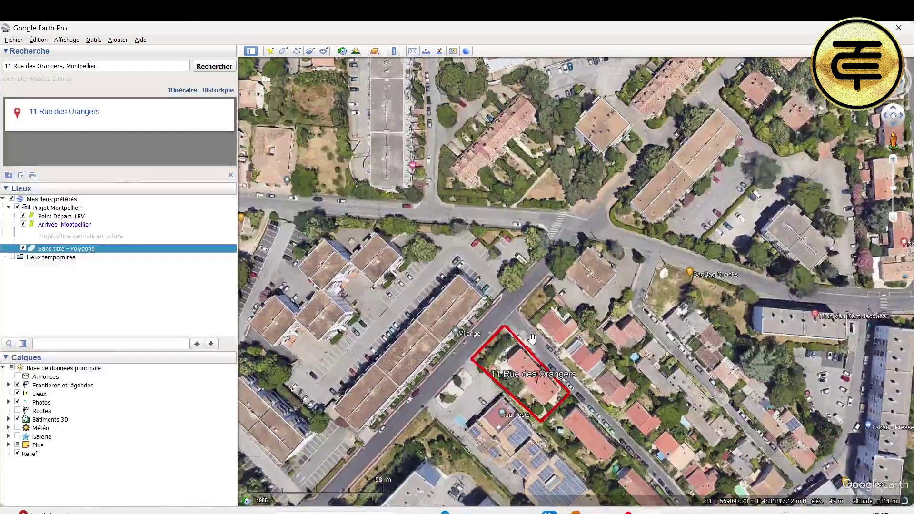
Step: Zoom in on the parcel and place a green-star placemark inside the red outline
drag(525, 373, 501, 276)
scroll(451, 288, up, 1)
scroll(451, 288, up, 2)
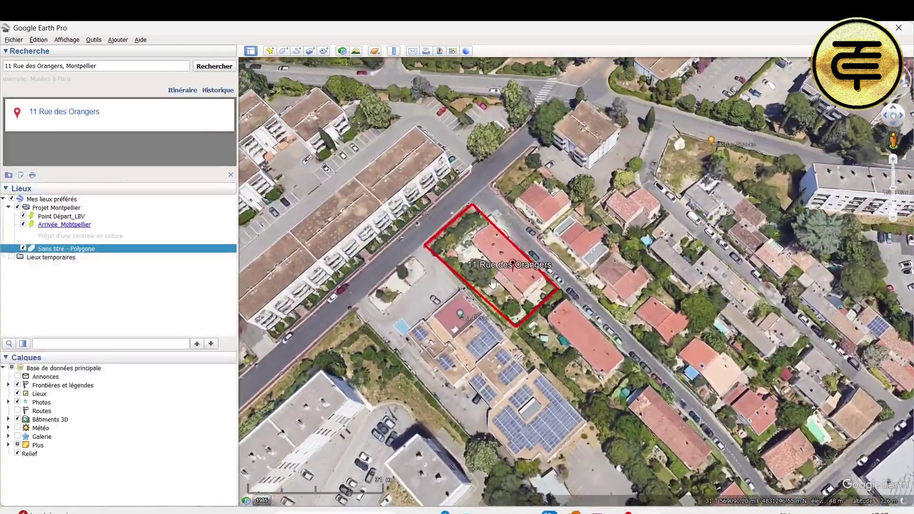
scroll(501, 276, up, 1)
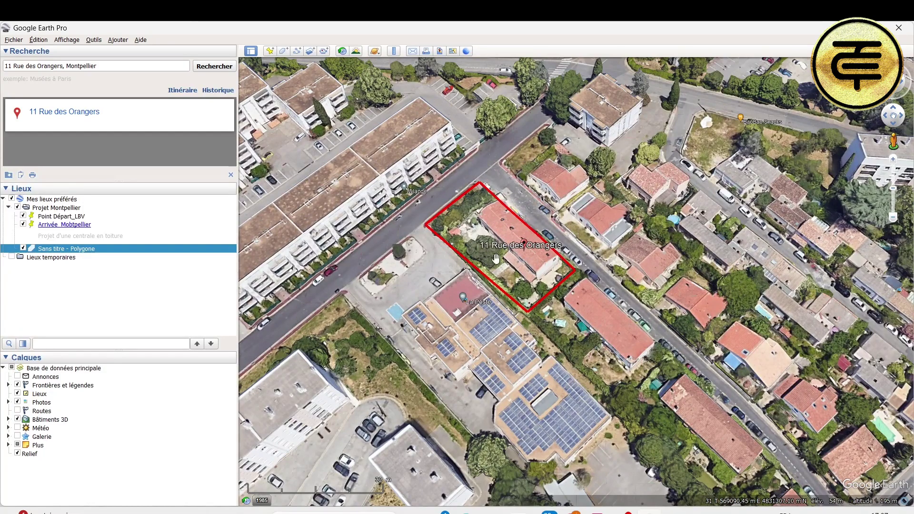
scroll(530, 253, up, 1)
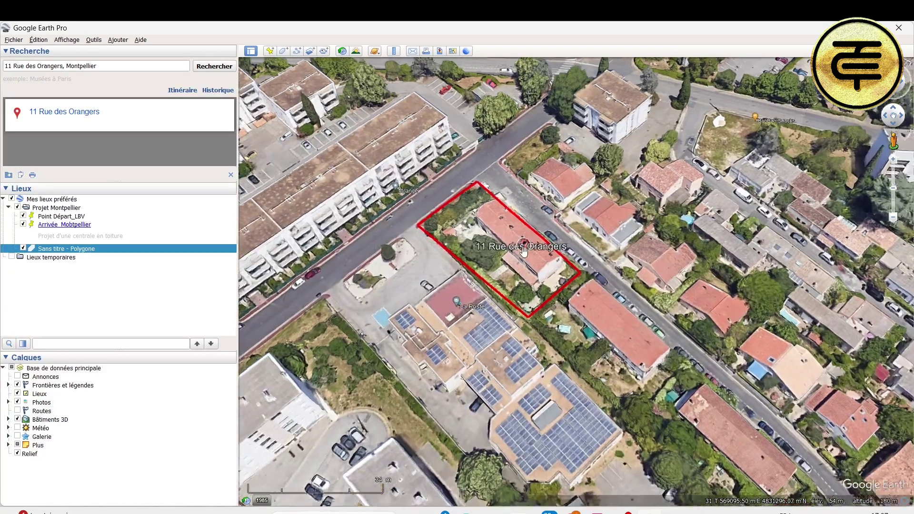
click(271, 51)
drag(577, 281, 457, 215)
click(281, 90)
click(55, 155)
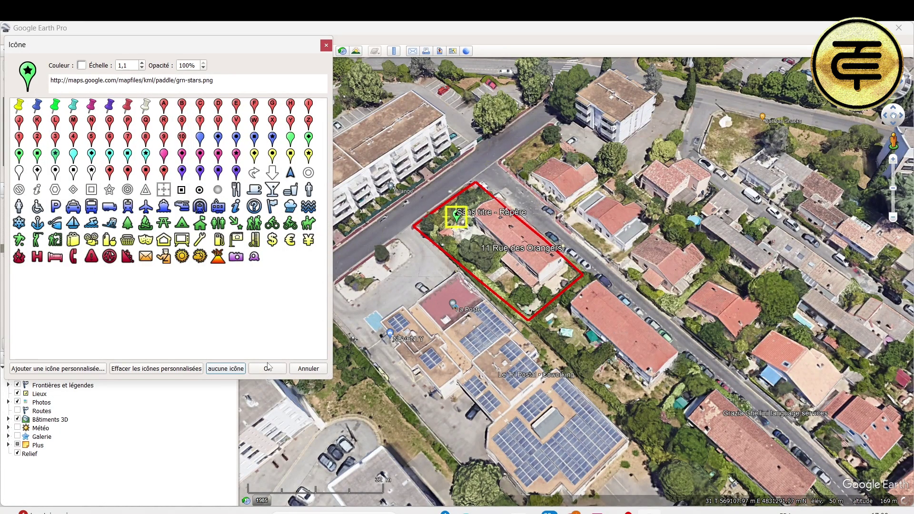
click(268, 368)
Step: Name the placemark 'Maison _Projet solaire' and create it
click(95, 90)
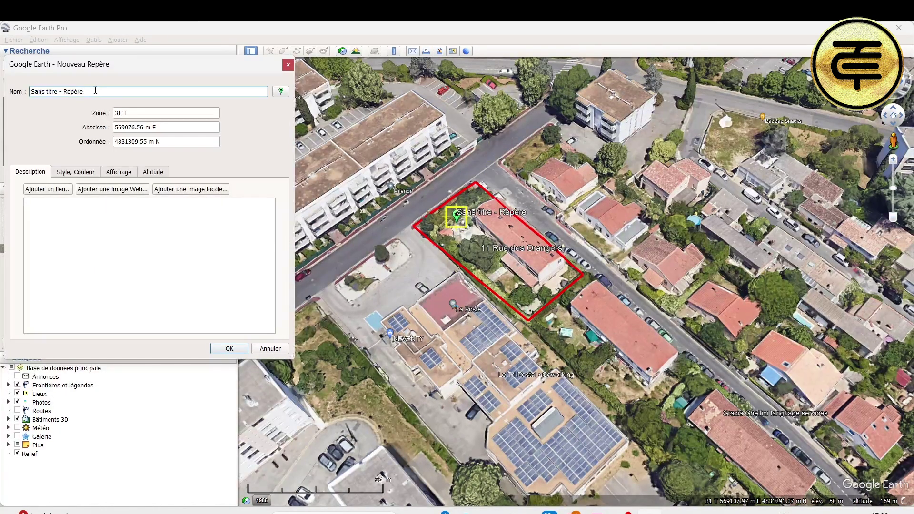
key(BackSpace)
key(BackSpace)
key(BackSpace)
key(BackSpace)
key(BackSpace)
key(BackSpace)
key(BackSpace)
key(BackSpace)
key(BackSpace)
key(BackSpace)
key(BackSpace)
key(BackSpace)
key(BackSpace)
key(BackSpace)
key(BackSpace)
key(BackSpace)
key(BackSpace)
key(BackSpace)
key(BackSpace)
text(Maison _P)
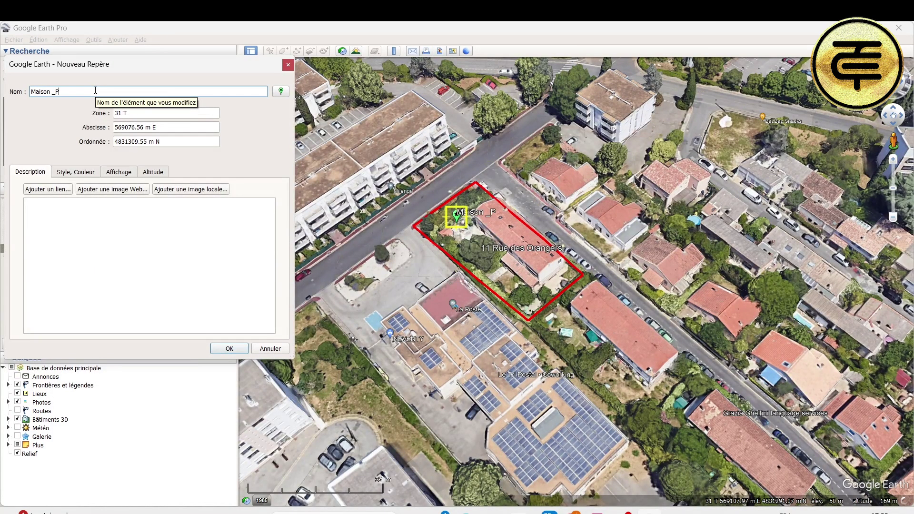
text(rojet solaire)
key(Return)
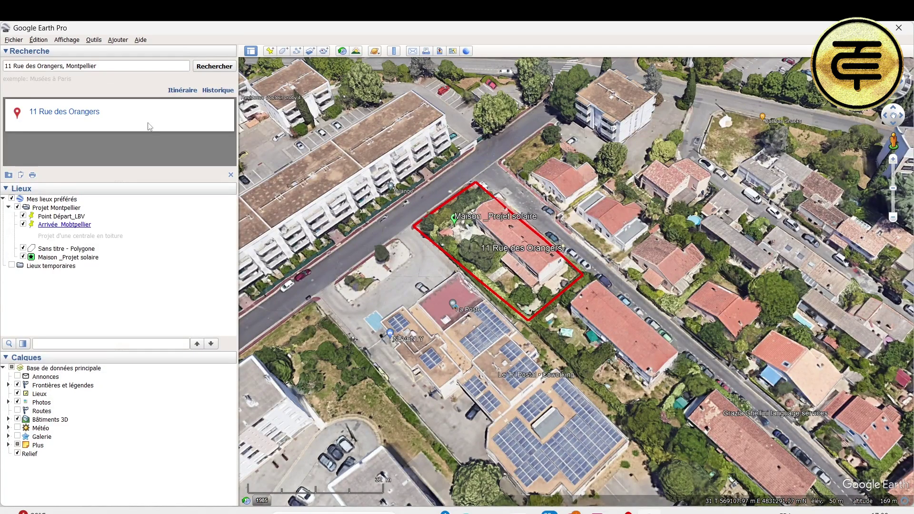
Step: Save the Maison _Projet solaire placemark as a KMZ file in Téléchargements
click(18, 40)
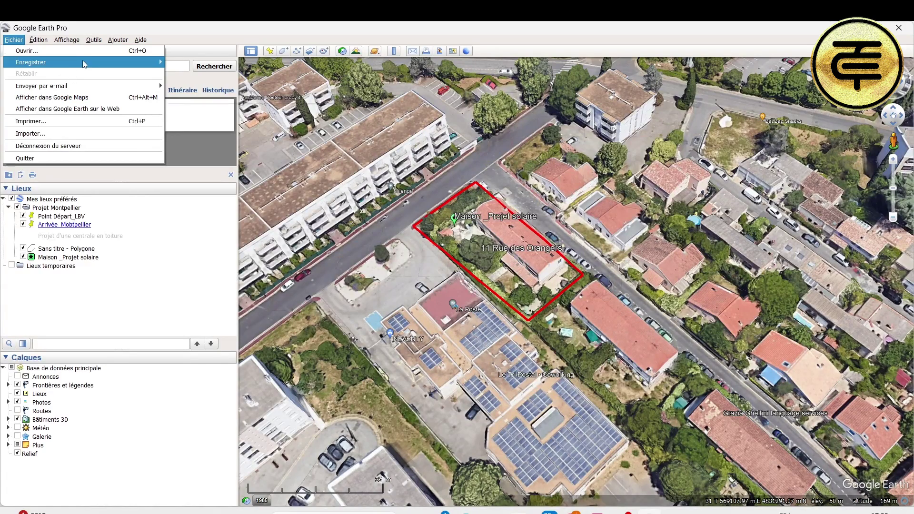
mouse_move(81, 63)
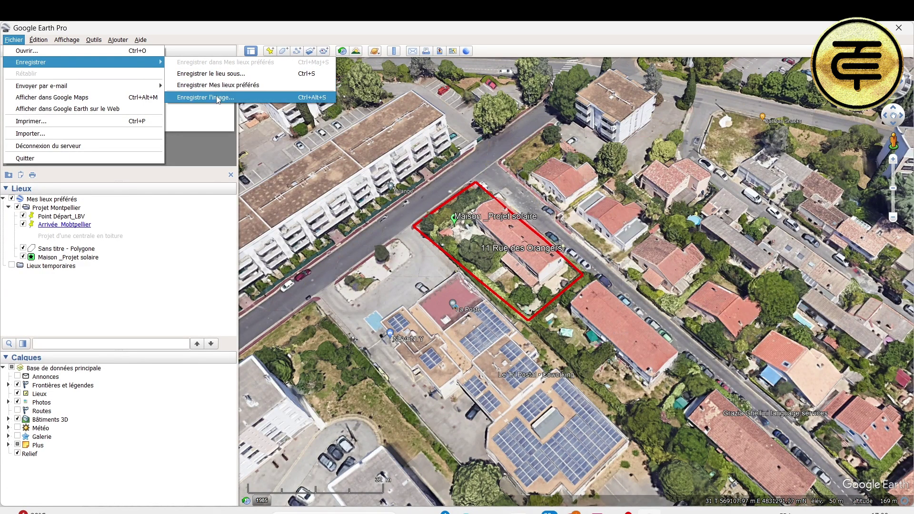
click(225, 74)
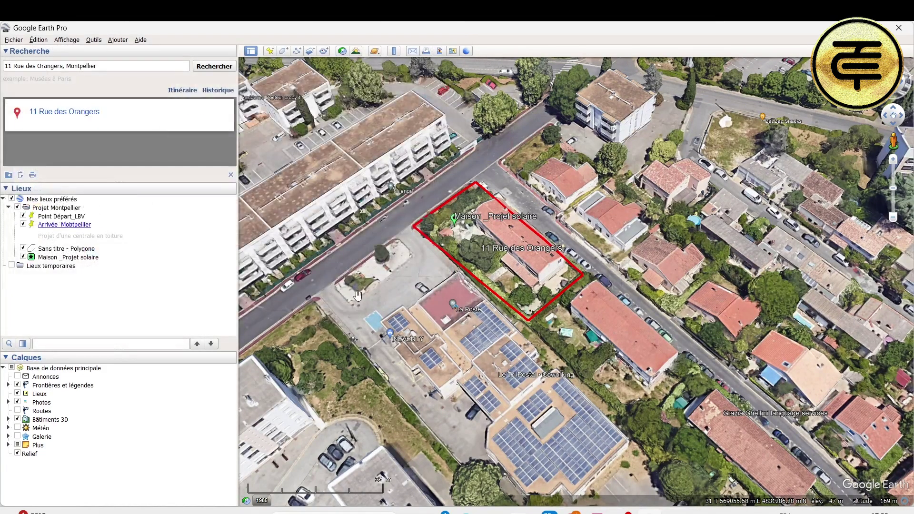
Step: Check that the Maison _Projet solaire KMZ file is in Téléchargements
mouse_move(493, 512)
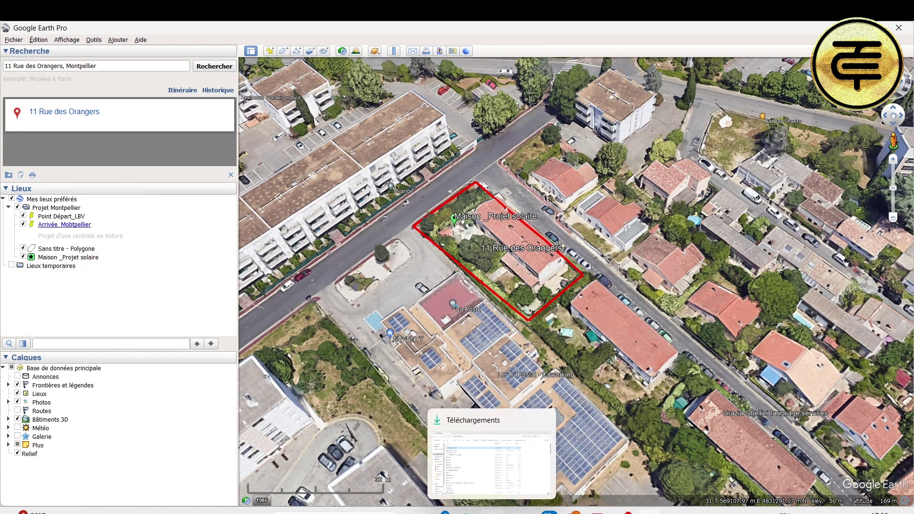
click(499, 476)
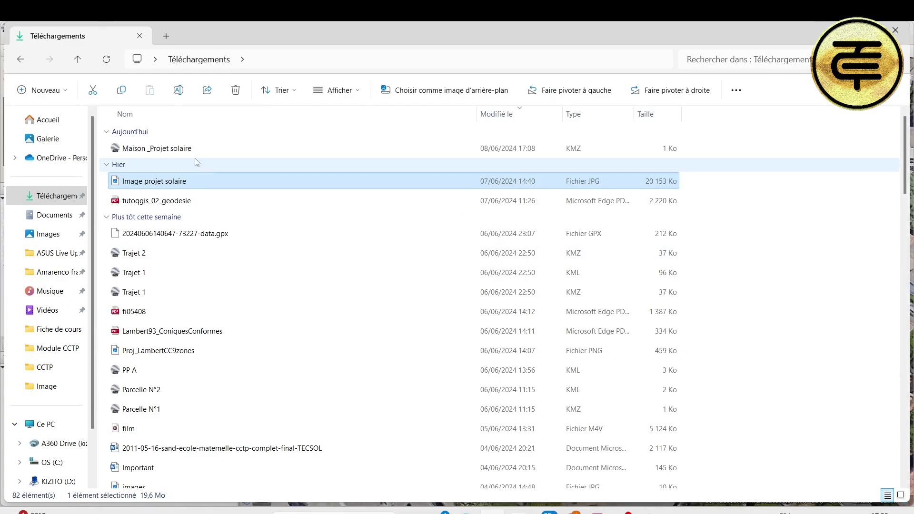
click(190, 149)
Step: Open and close a browser tab, then return to Google Earth Pro
mouse_move(567, 512)
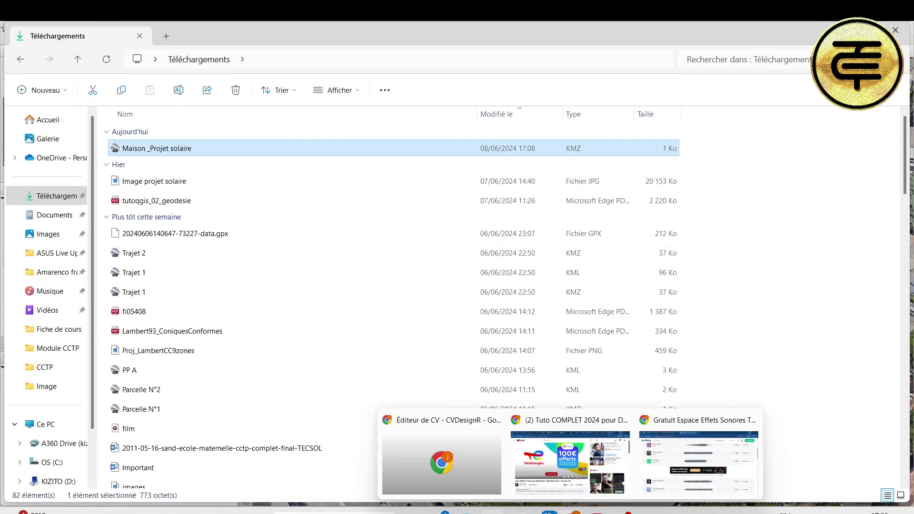
click(828, 452)
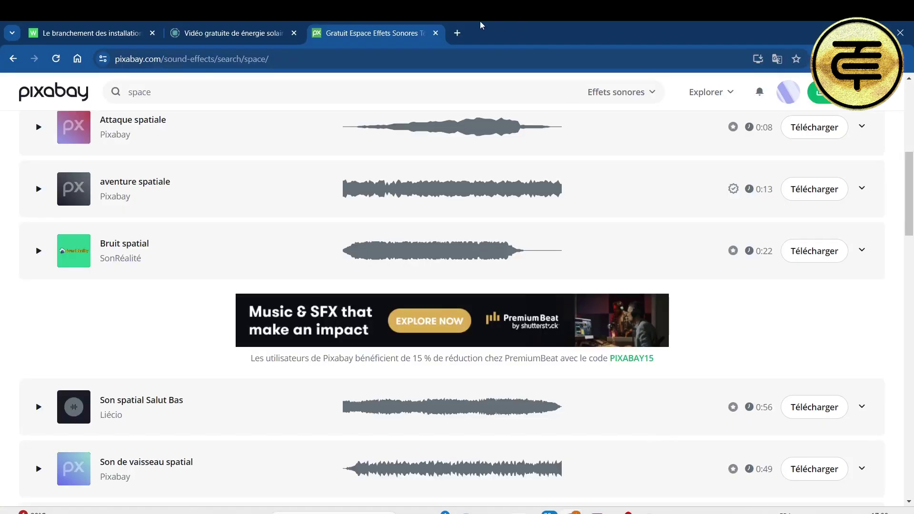
click(457, 33)
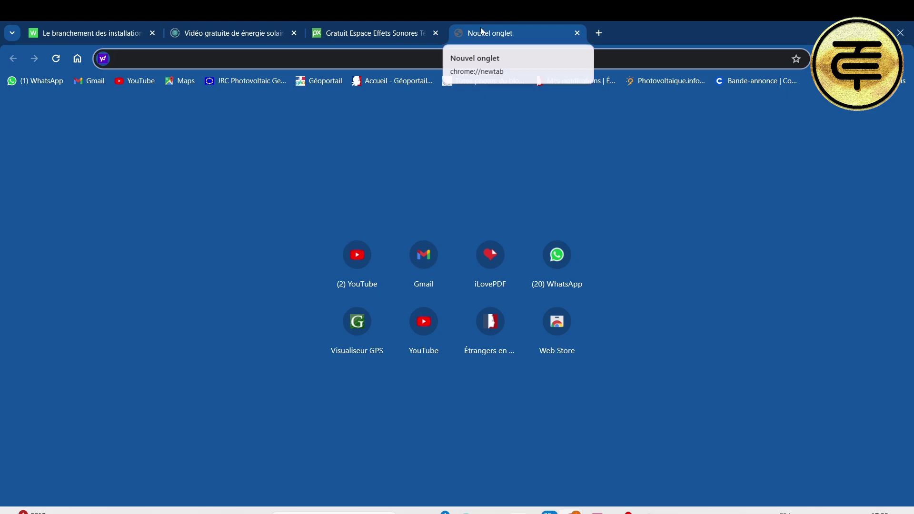
click(577, 33)
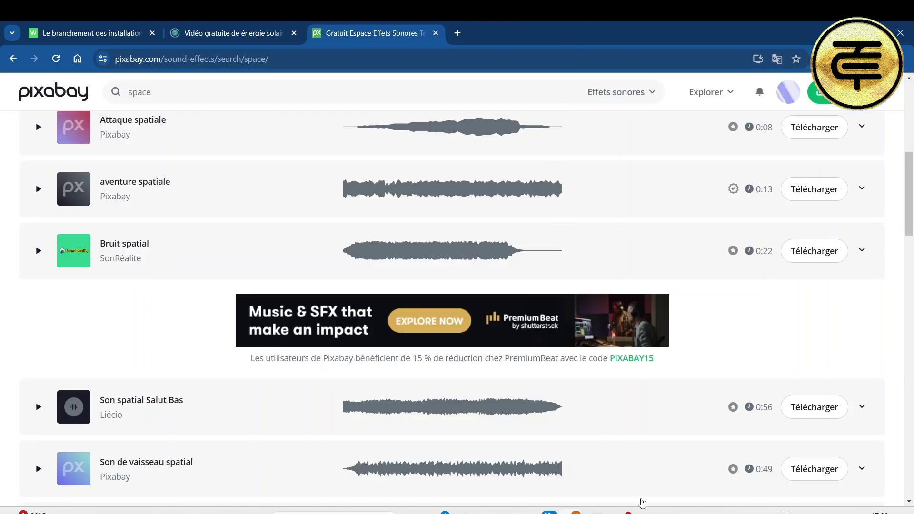
mouse_move(643, 503)
click(647, 457)
click(13, 40)
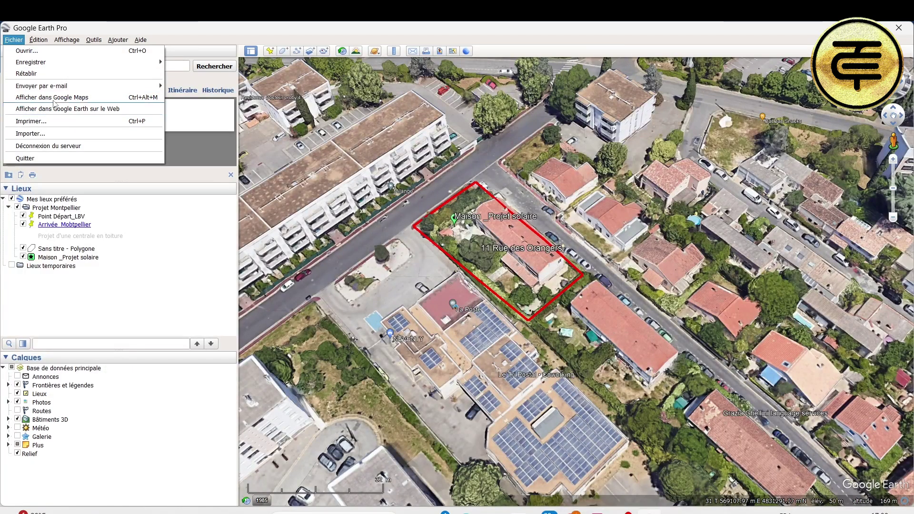
Step: Save the placemark as a KML file named 'Maison _Projet solaire 1' in Téléchargements
mouse_move(57, 62)
click(215, 64)
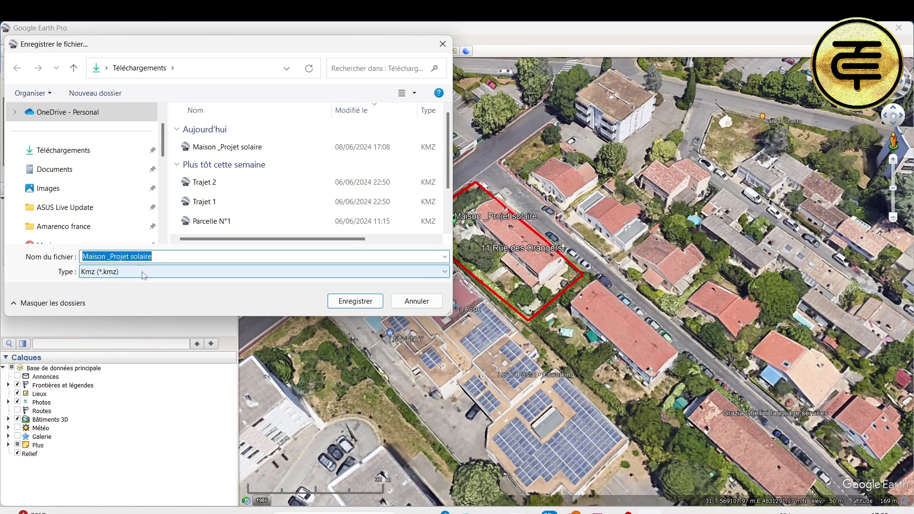
click(154, 275)
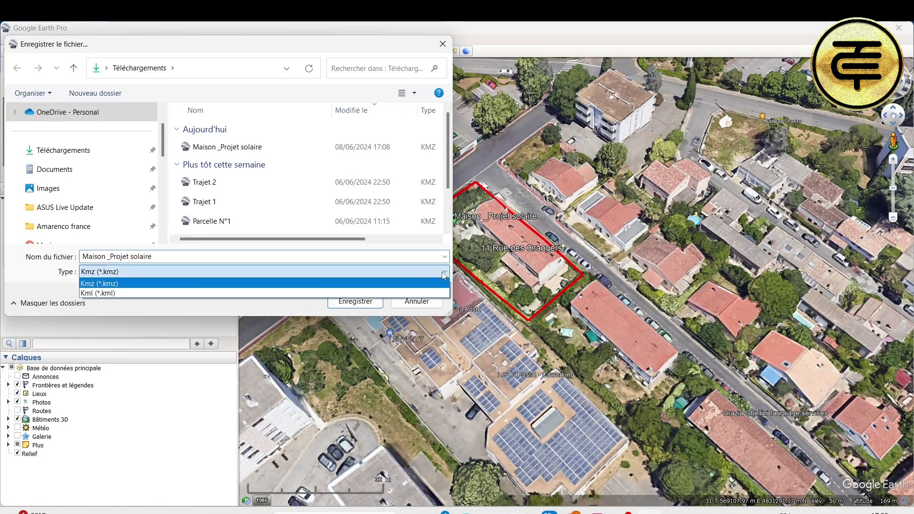
click(299, 293)
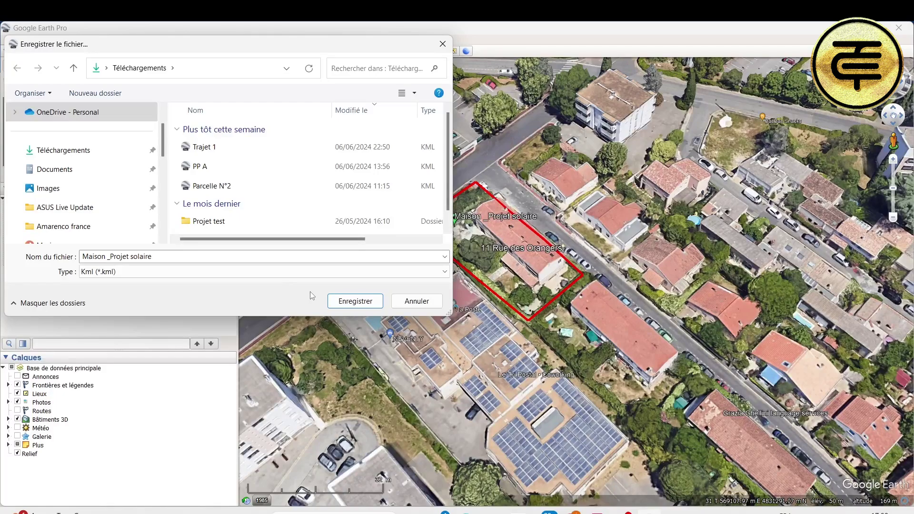
click(161, 256)
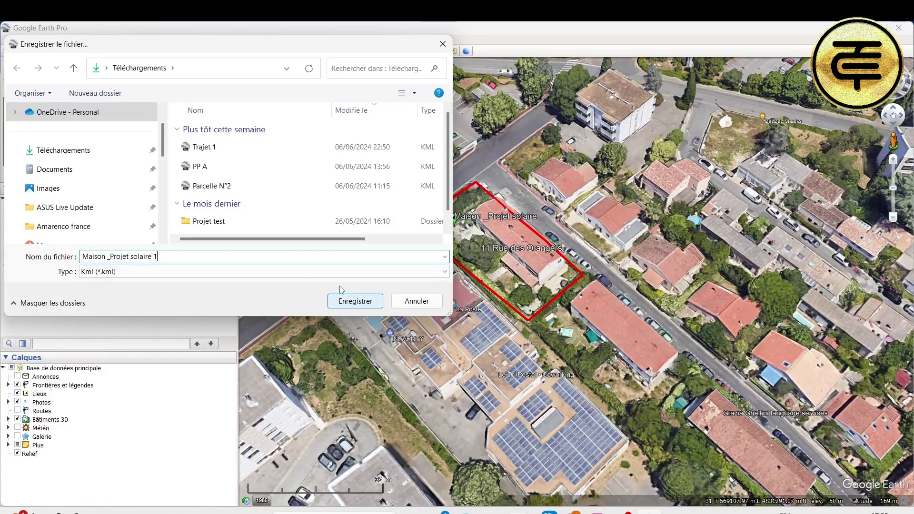
click(447, 272)
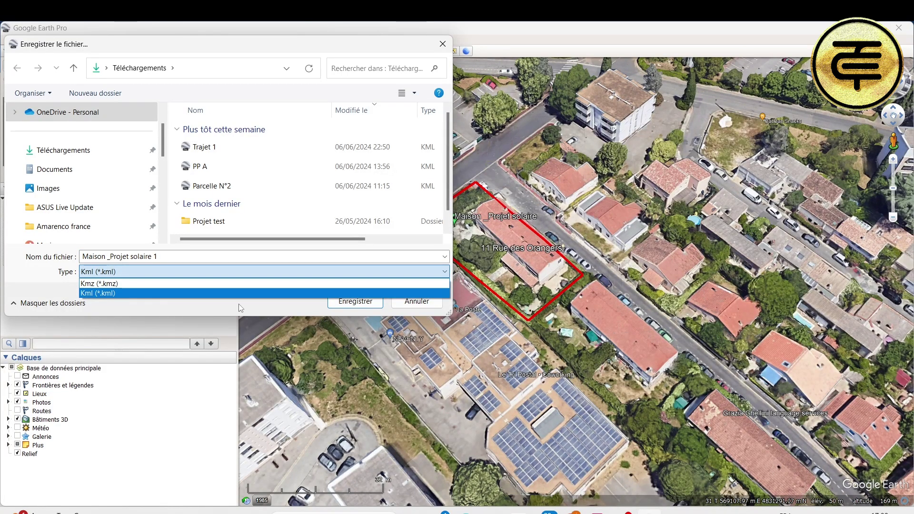
click(305, 293)
click(348, 302)
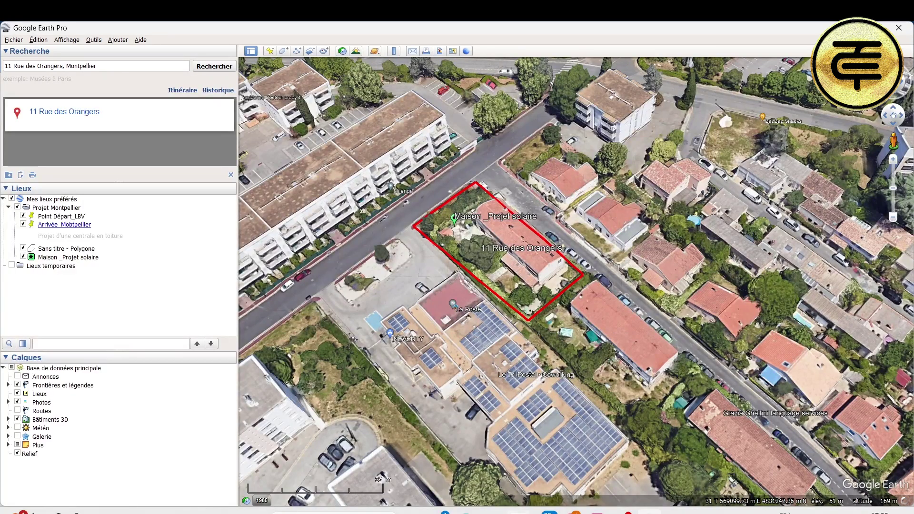
Step: Search Google for 'géoportail' in a new Chrome tab and open the geoportail.gouv.fr result
mouse_move(574, 512)
click(704, 457)
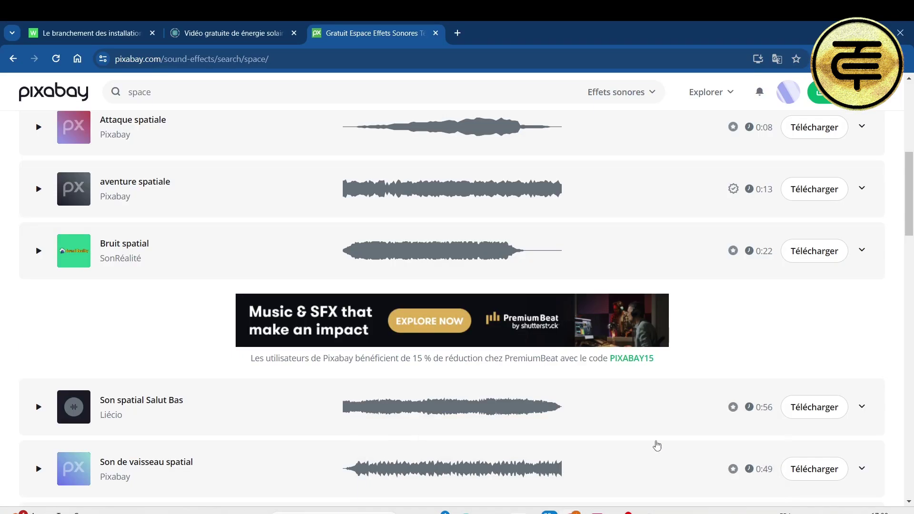
key(ctrl+t)
text(google.com)
key(Return)
text(geop)
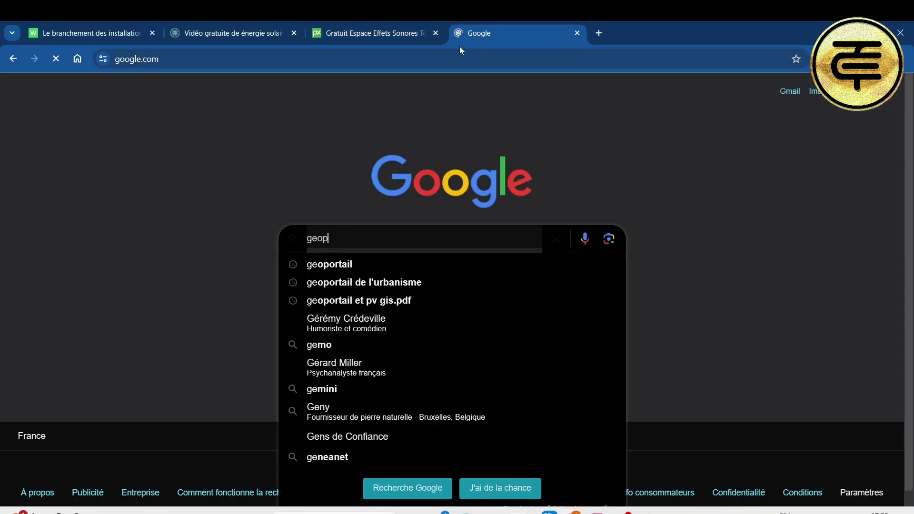
click(353, 264)
scroll(353, 264, down, 6)
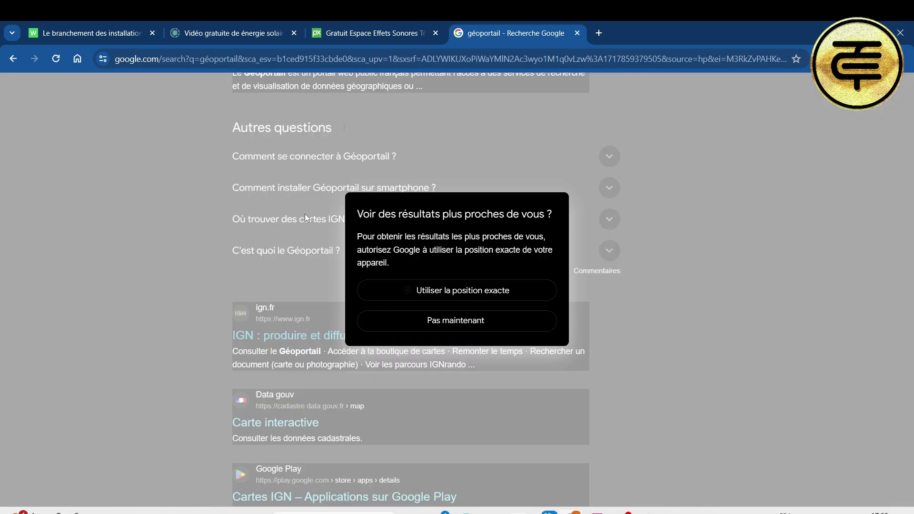
click(209, 204)
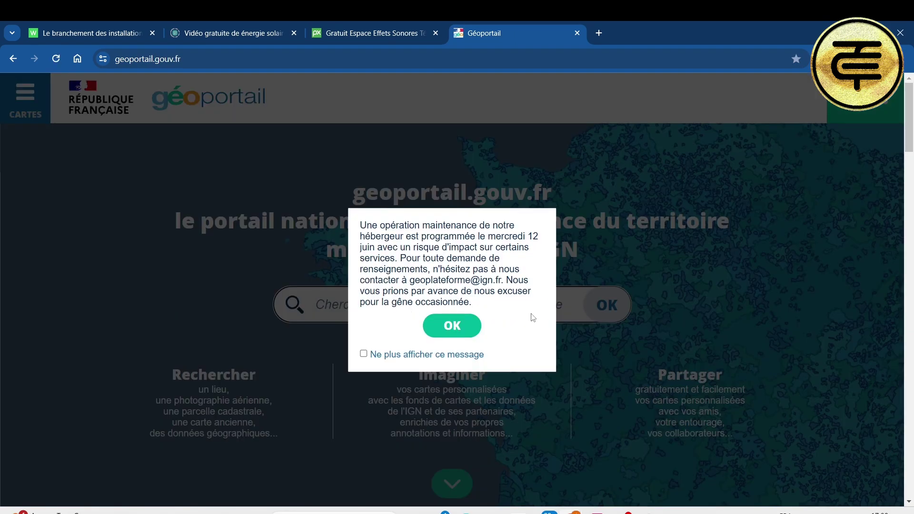
Step: Dismiss the maintenance notice and zoom and pan the aerial map to frame the project house
click(446, 328)
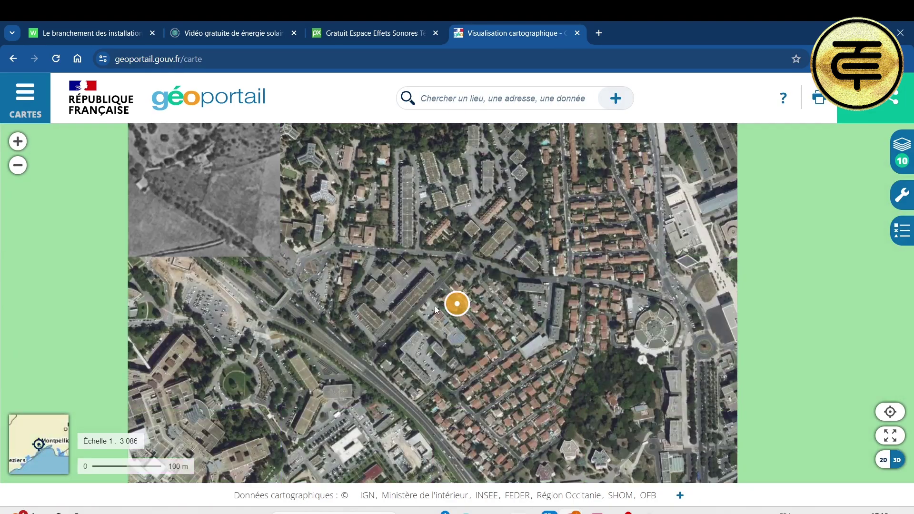
scroll(454, 301, up, 6)
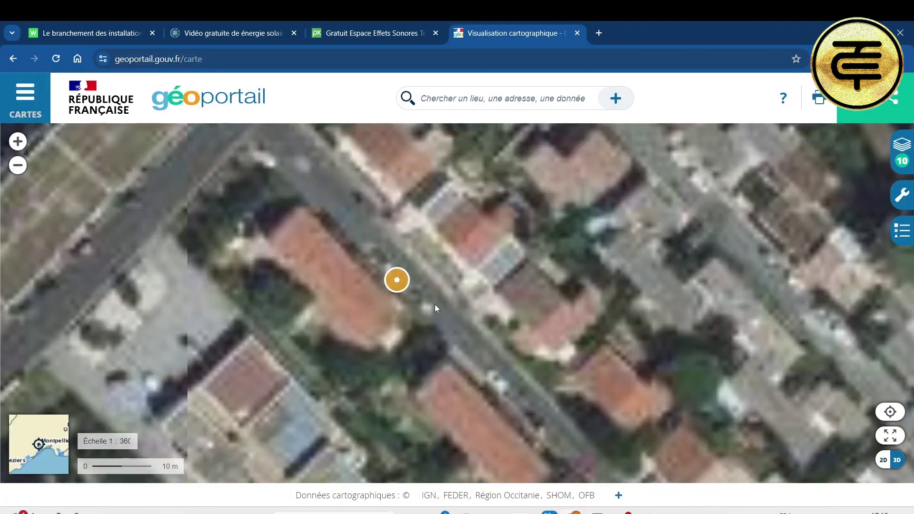
scroll(435, 304, down, 2)
drag(435, 321, 445, 261)
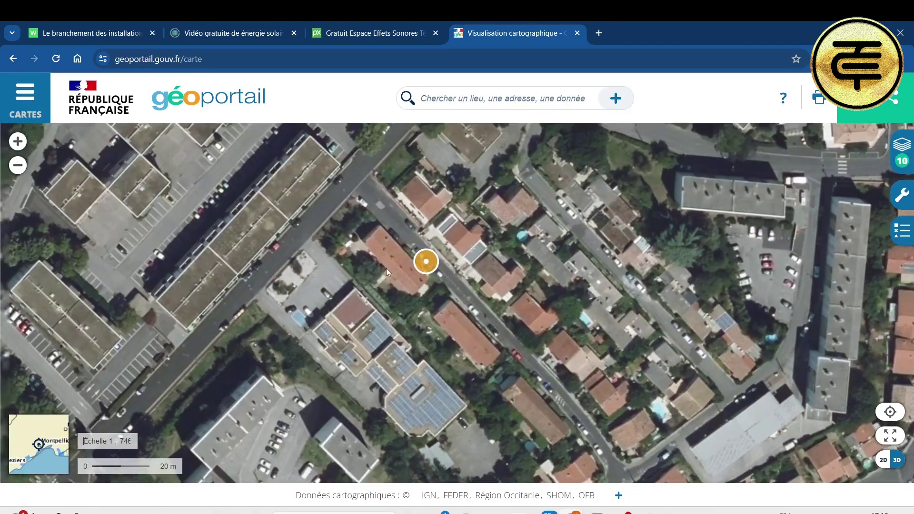
scroll(388, 268, up, 2)
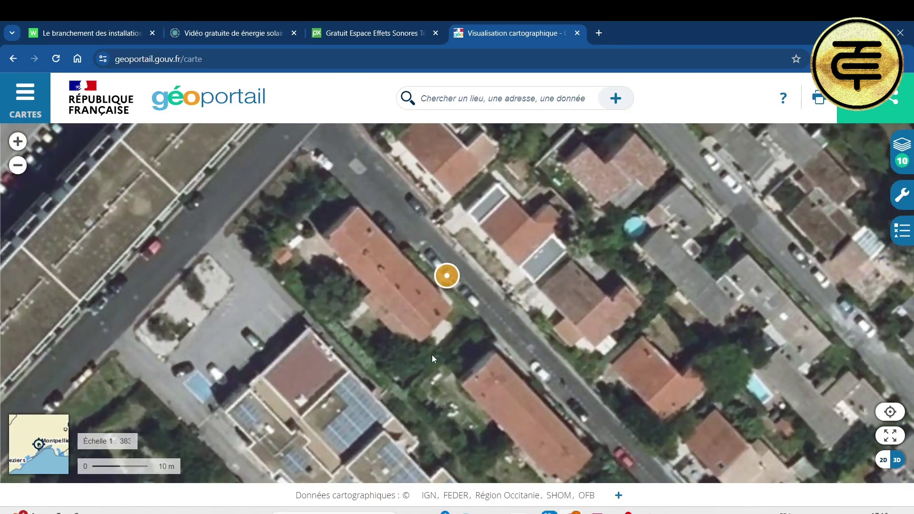
scroll(432, 355, down, 1)
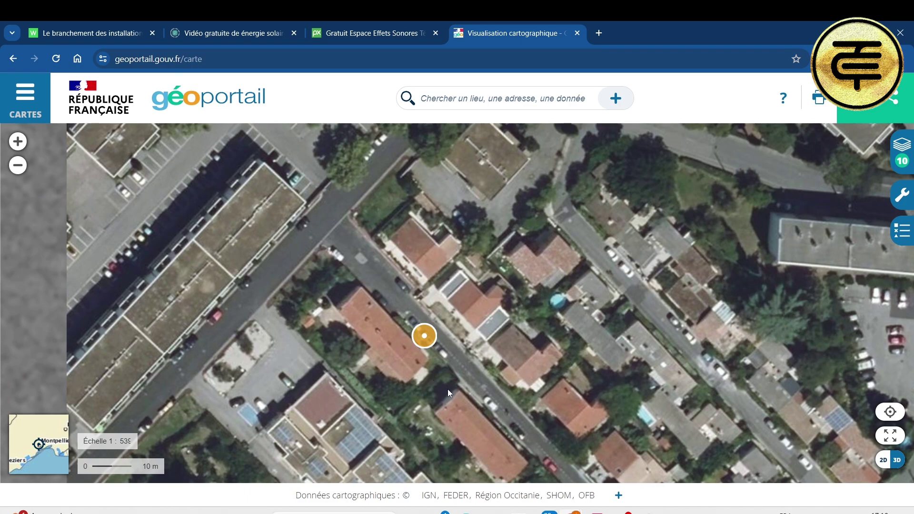
mouse_move(667, 513)
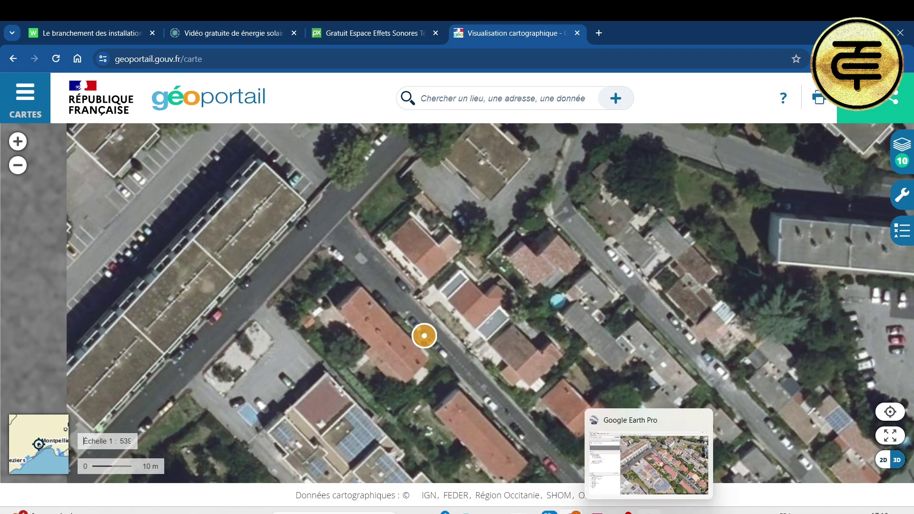
click(664, 479)
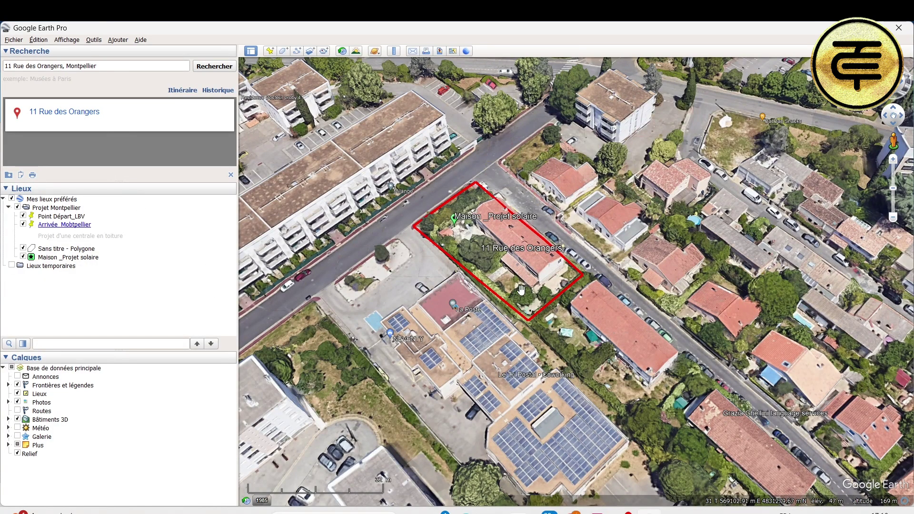
scroll(490, 329, up, 2)
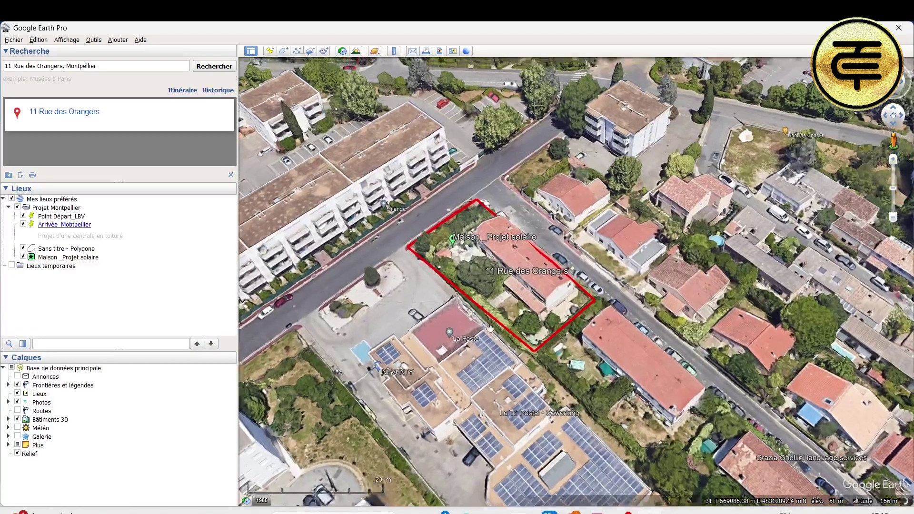
scroll(490, 328, up, 2)
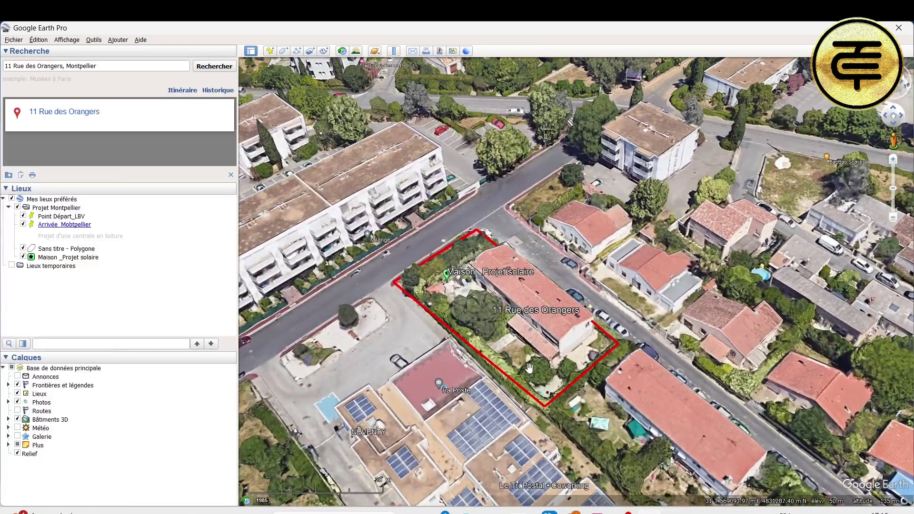
Step: Import the 'Maison _Projet solaire 1' file as KML through Outils > Importer des données
mouse_move(572, 512)
click(694, 464)
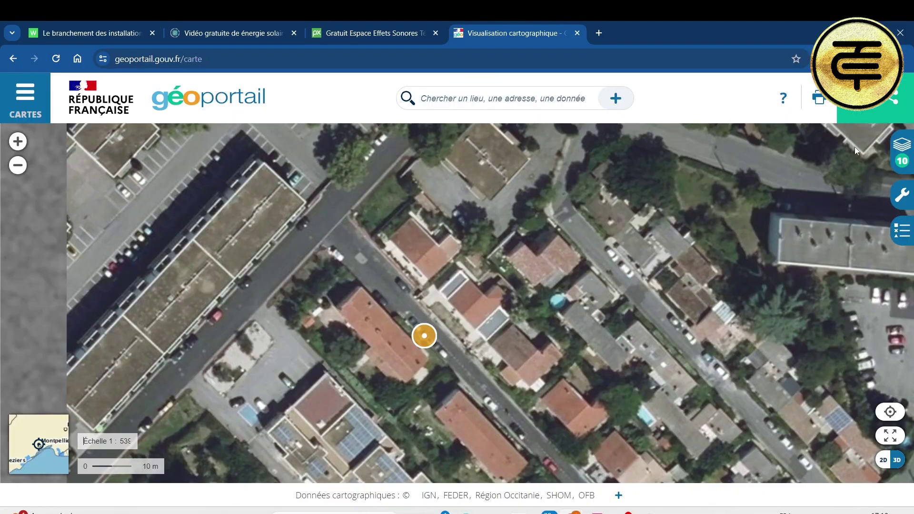
click(907, 200)
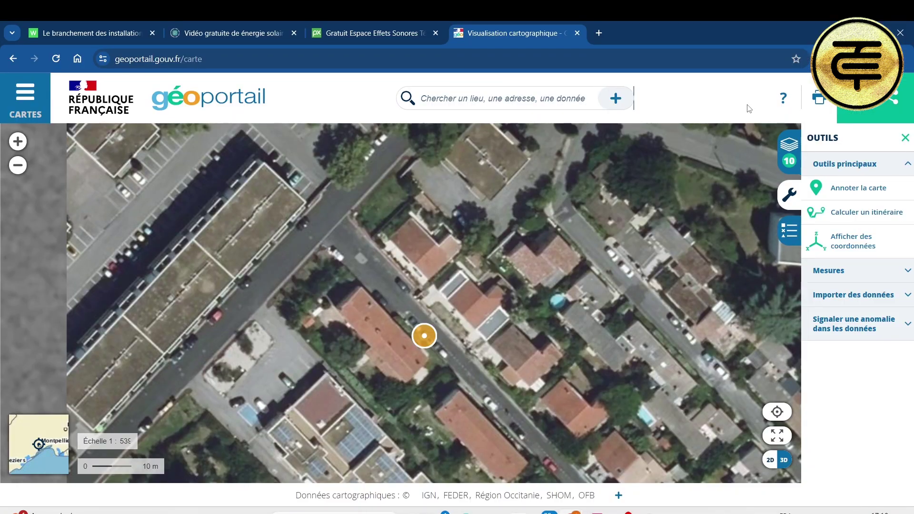
click(905, 138)
click(28, 98)
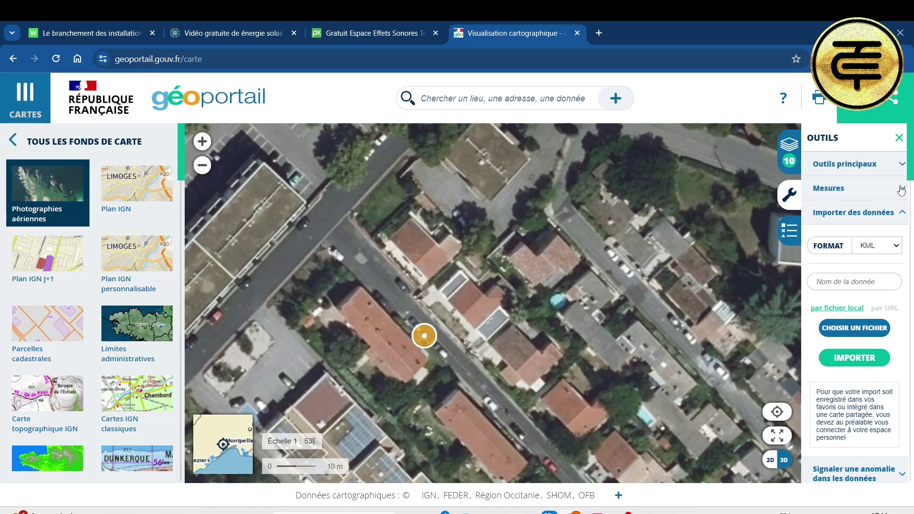
click(897, 247)
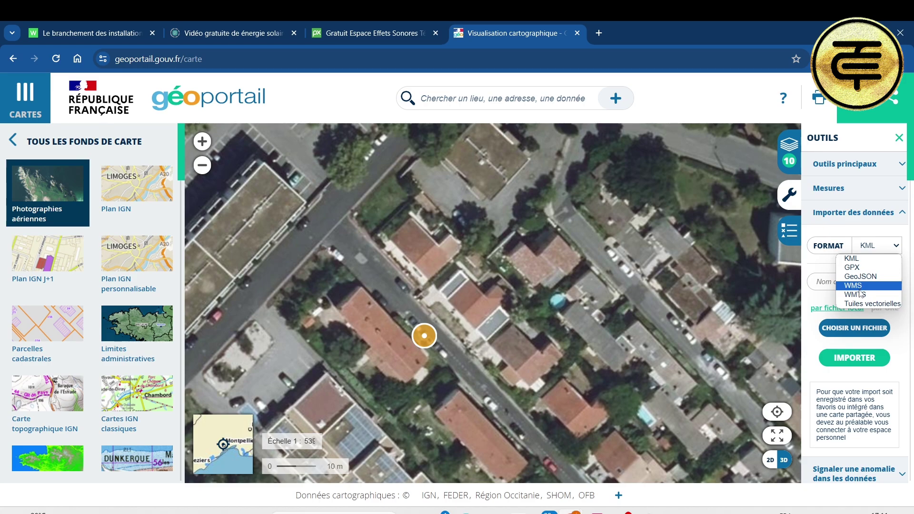
click(858, 138)
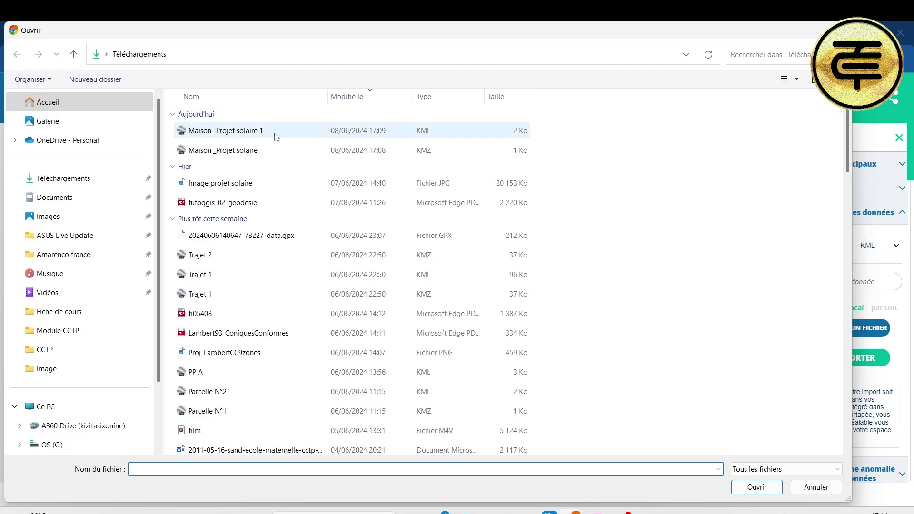
double_click(237, 130)
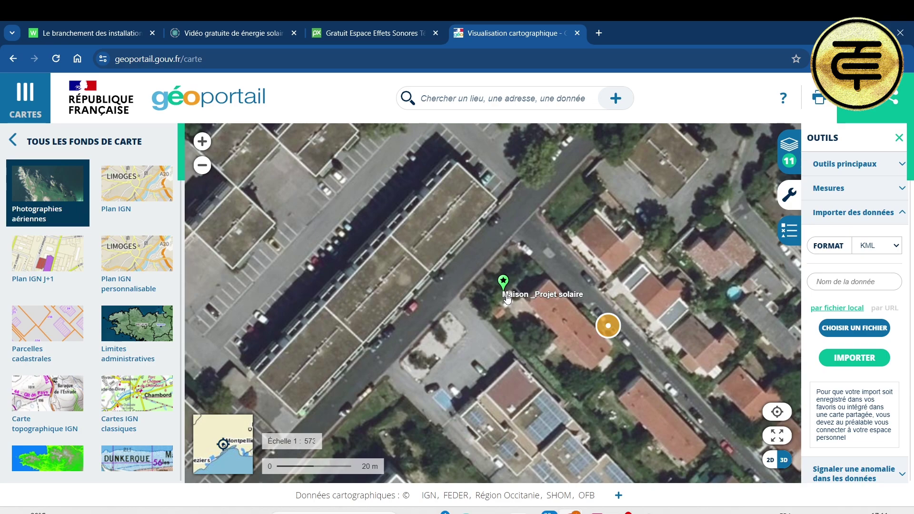
scroll(507, 298, up, 1)
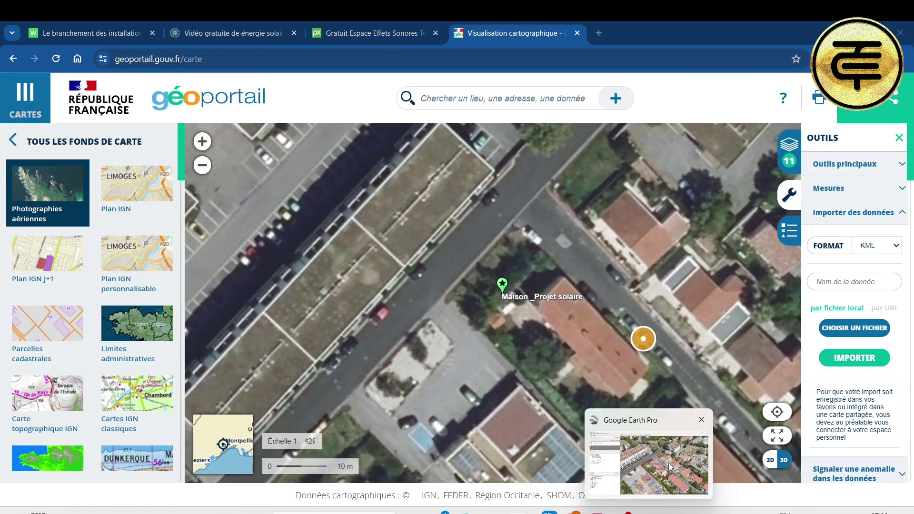
Step: Select the Projet Montpellier folder in the Lieux panel and save it with Enregistrer le lieu sous
click(671, 464)
click(62, 257)
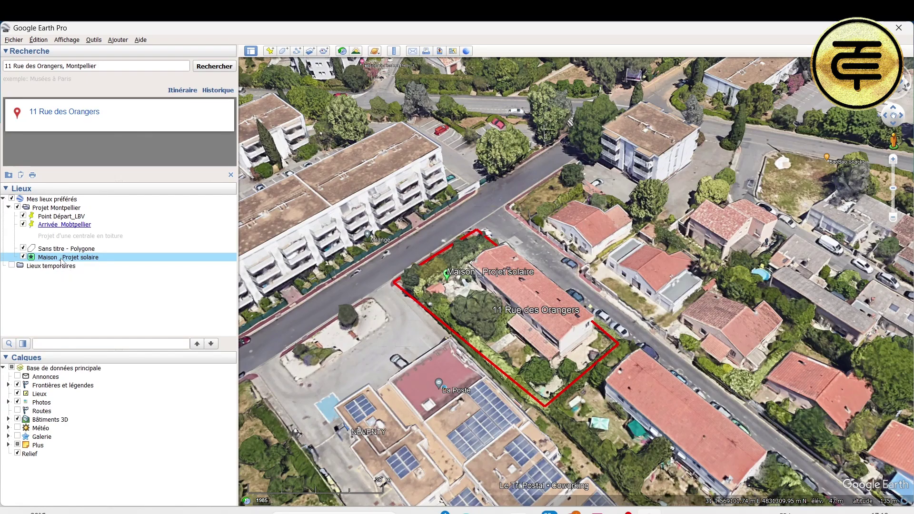
click(70, 209)
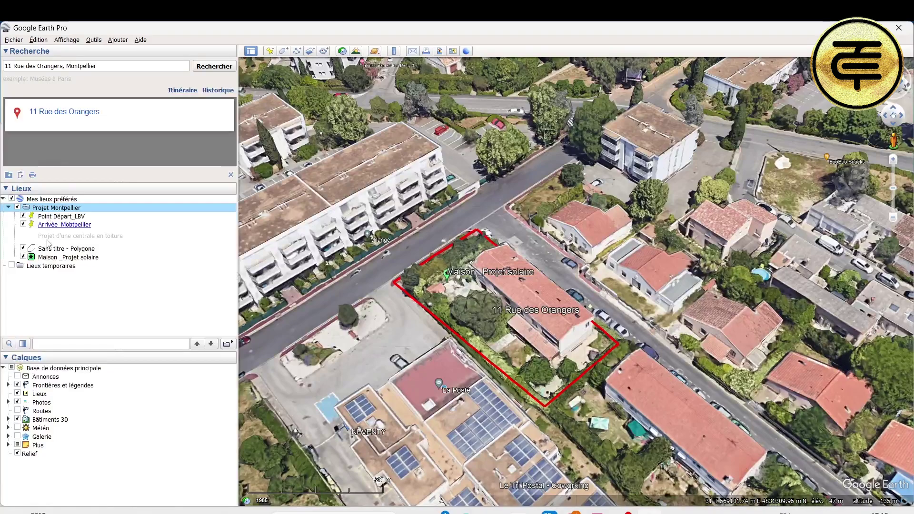
click(56, 258)
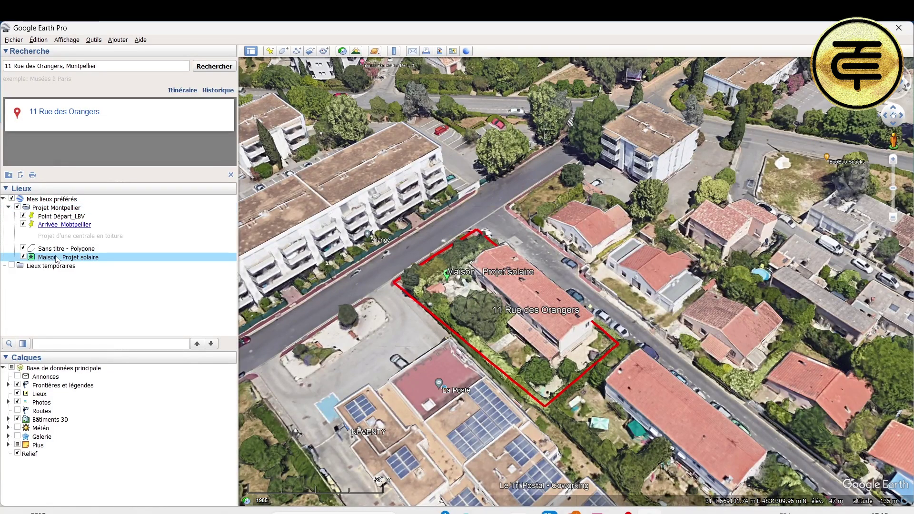
click(103, 250)
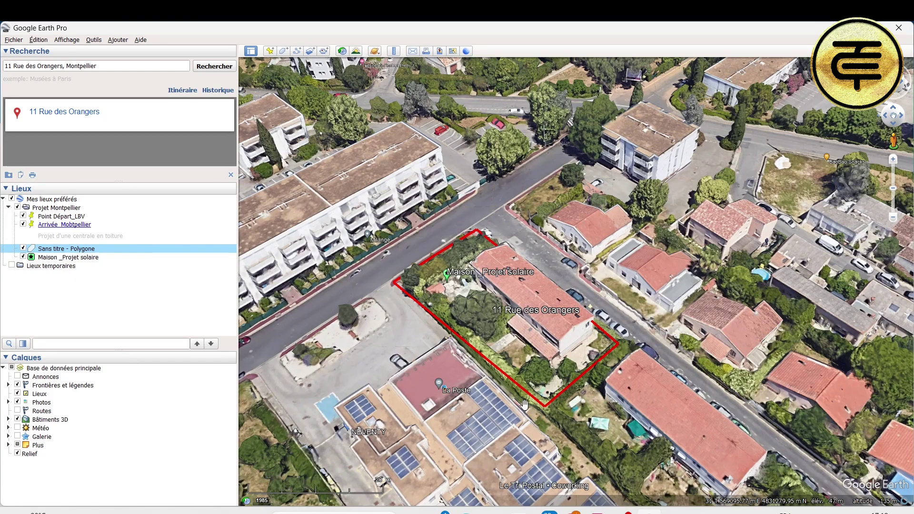
click(62, 217)
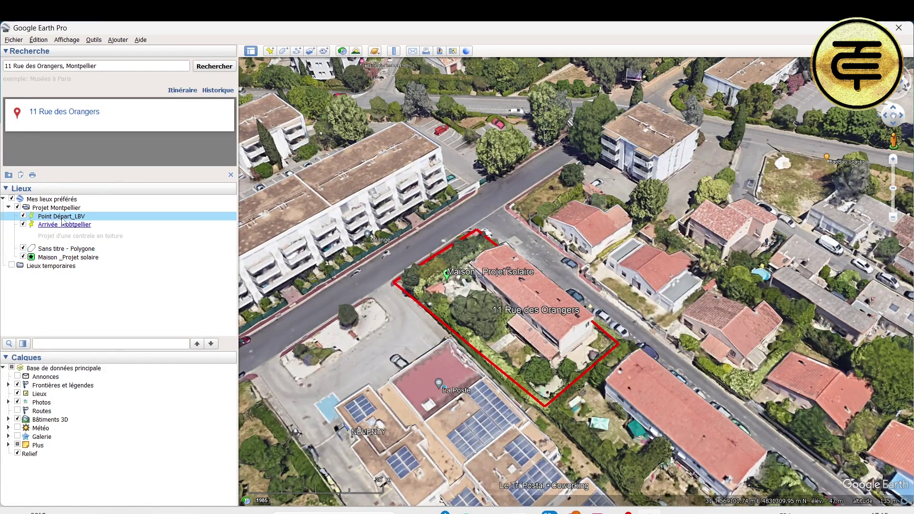
click(62, 225)
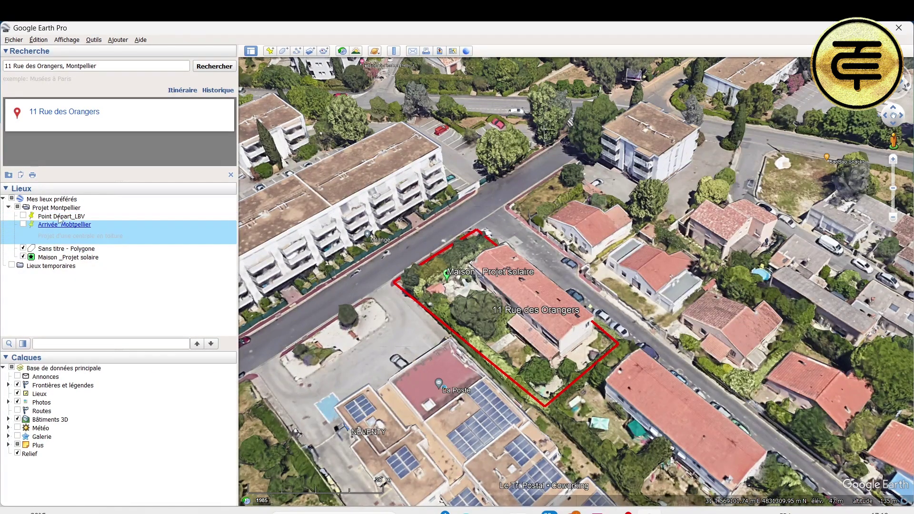
click(69, 209)
click(15, 40)
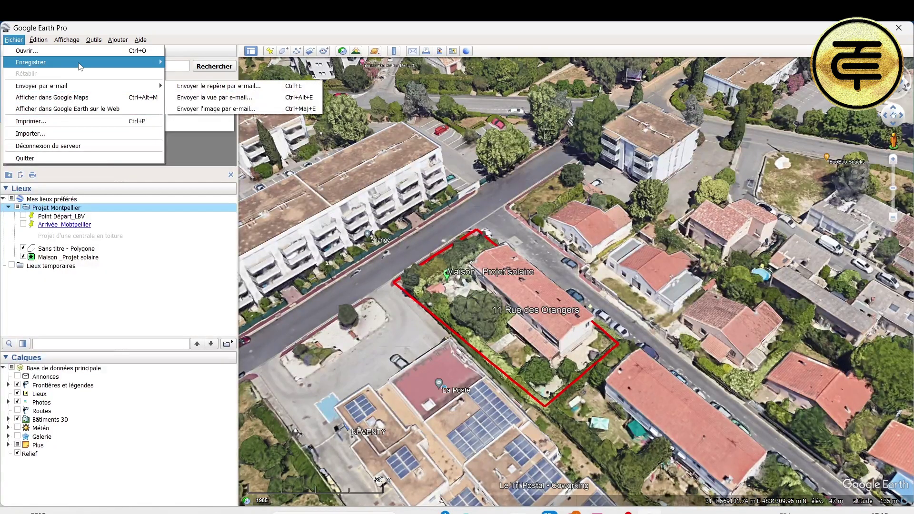
mouse_move(72, 62)
click(204, 62)
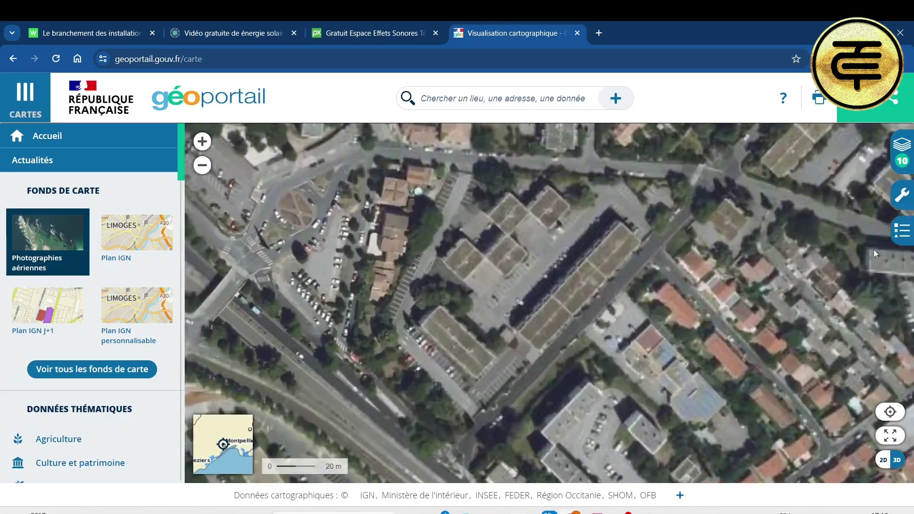
Step: Import the local project file so its red parcel outline appears on the map
click(906, 199)
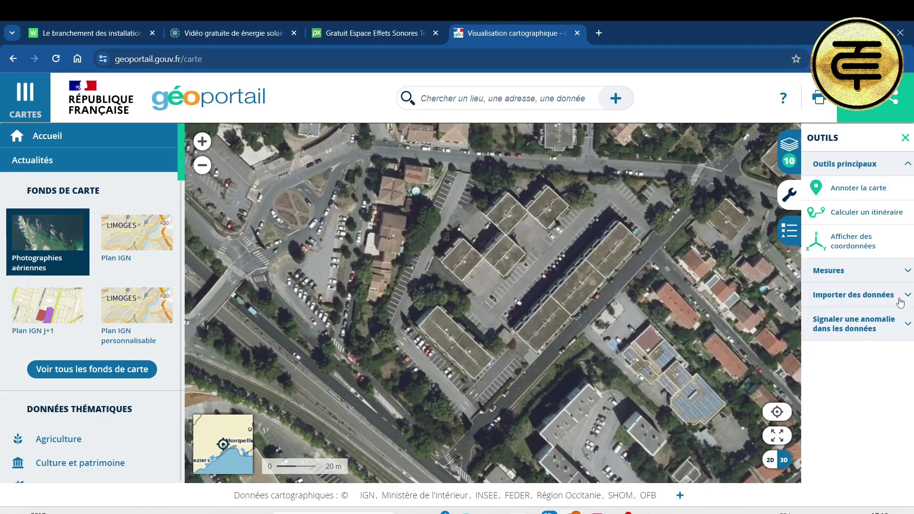
click(901, 297)
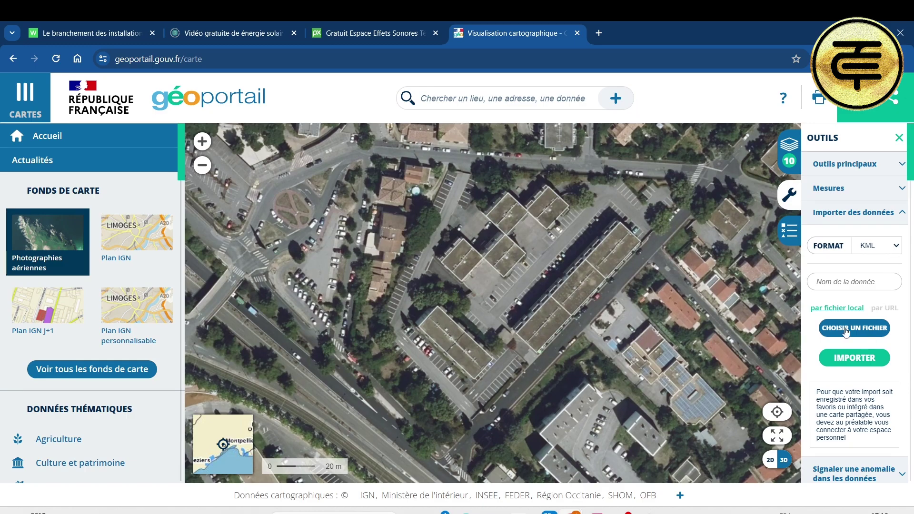
click(846, 329)
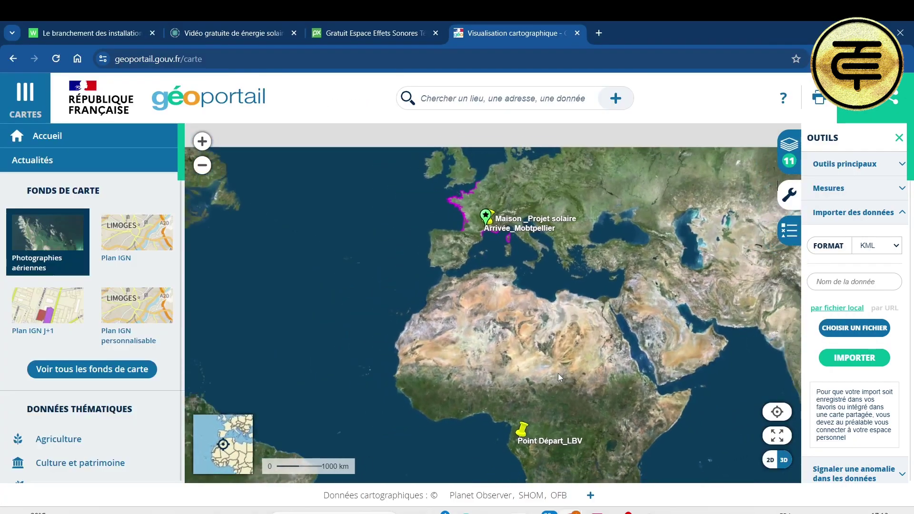
Step: Zoom to about the 10 m scale and centre the red parcel in view
scroll(488, 295, up, 6)
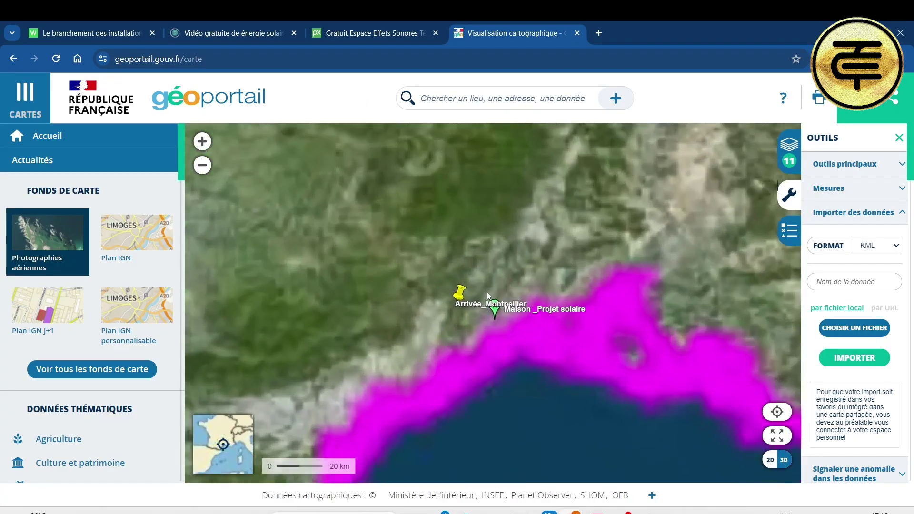
scroll(488, 295, up, 8)
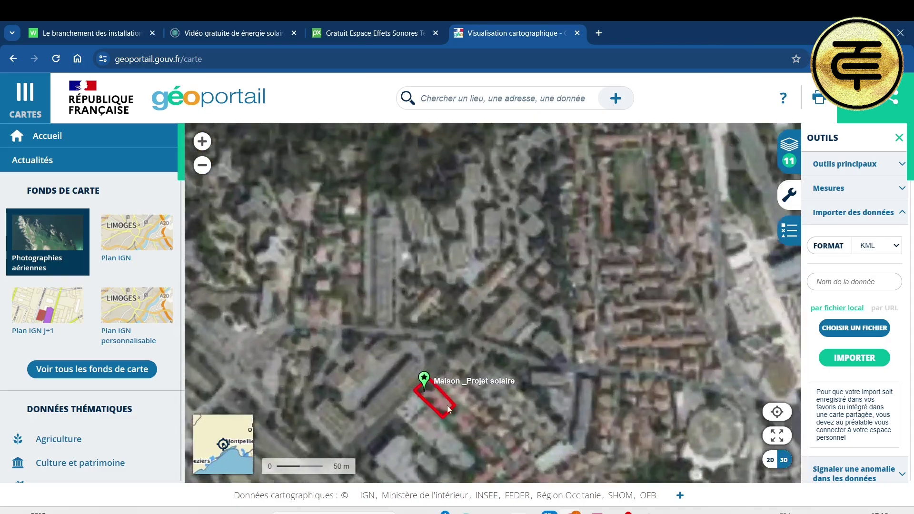
scroll(447, 408, up, 3)
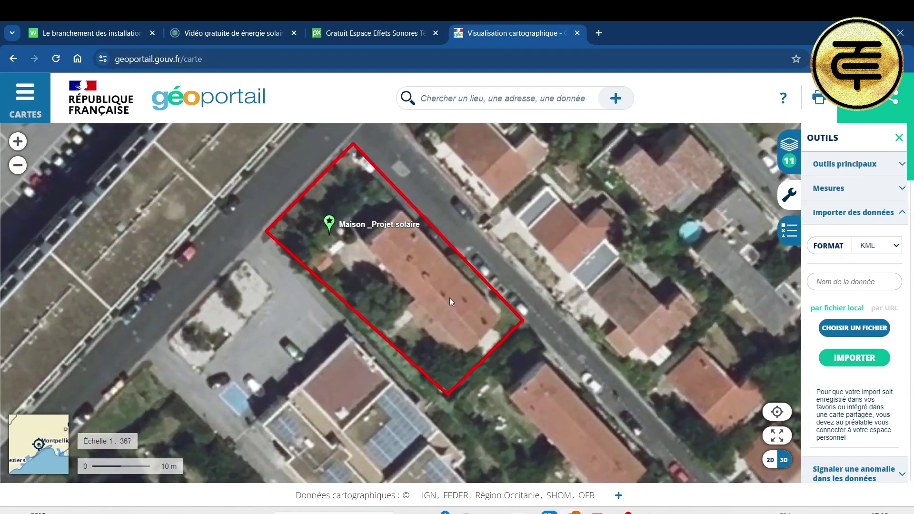
drag(449, 298, 438, 314)
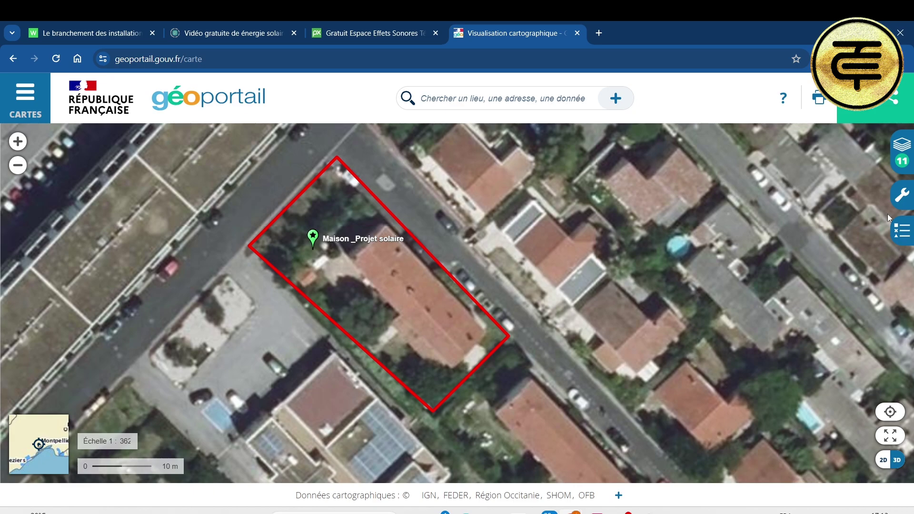
Step: Measure the parcel's street-edge azimuth in both directions: 44.57° and 224.73°
click(902, 197)
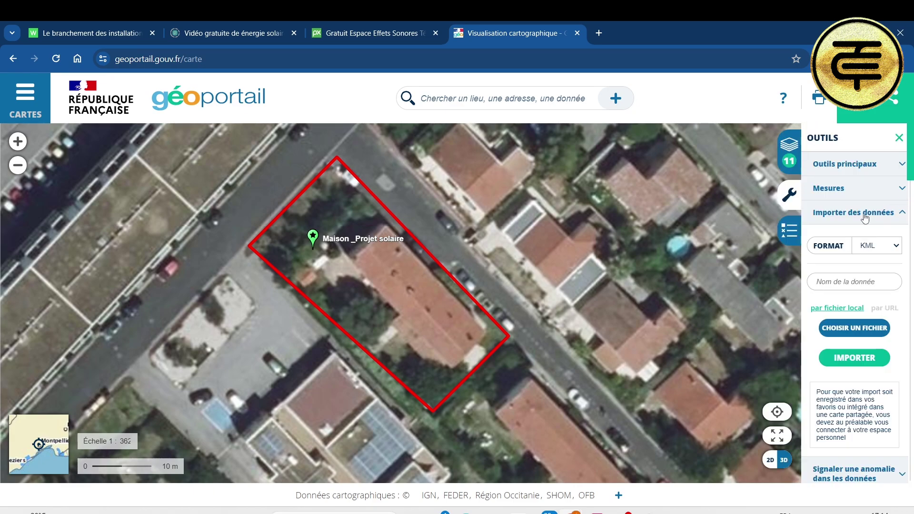
click(901, 190)
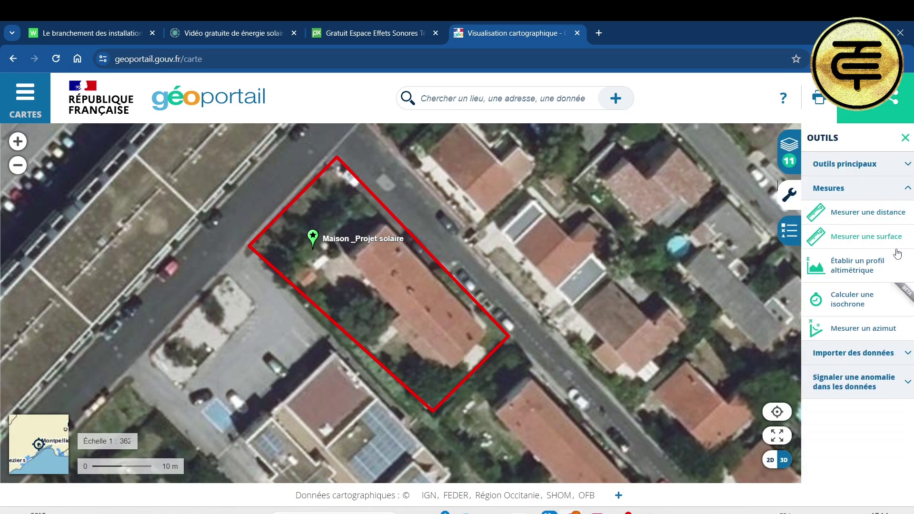
click(866, 328)
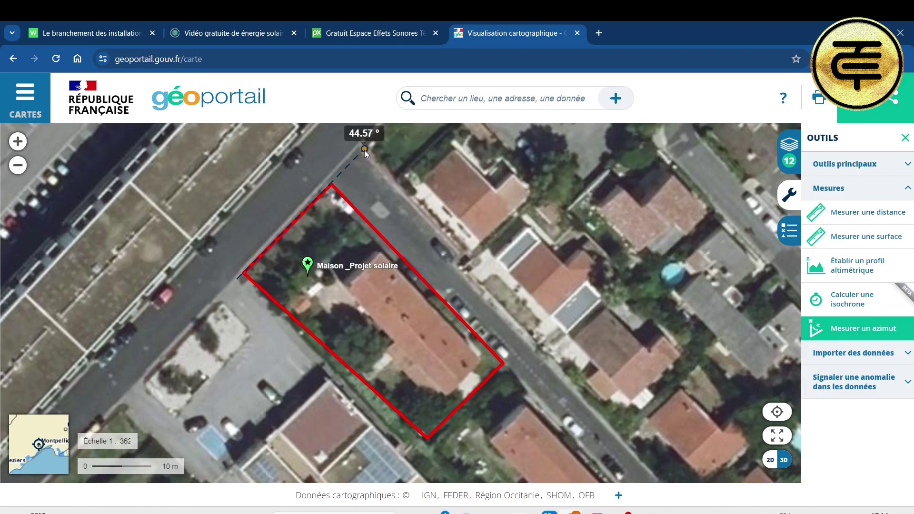
click(353, 148)
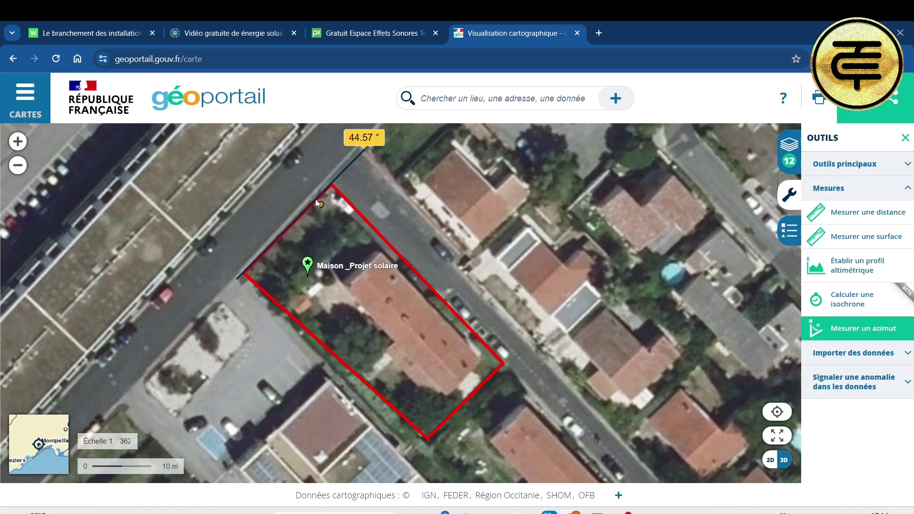
click(330, 190)
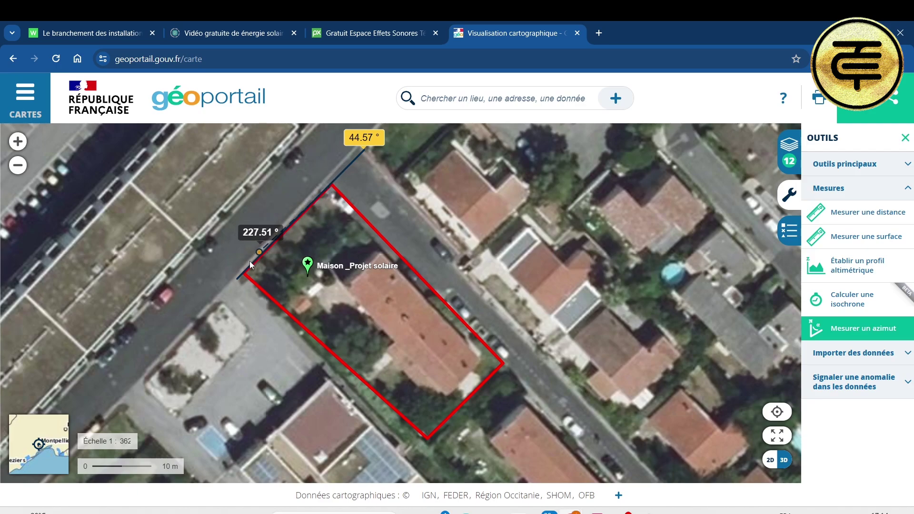
click(177, 339)
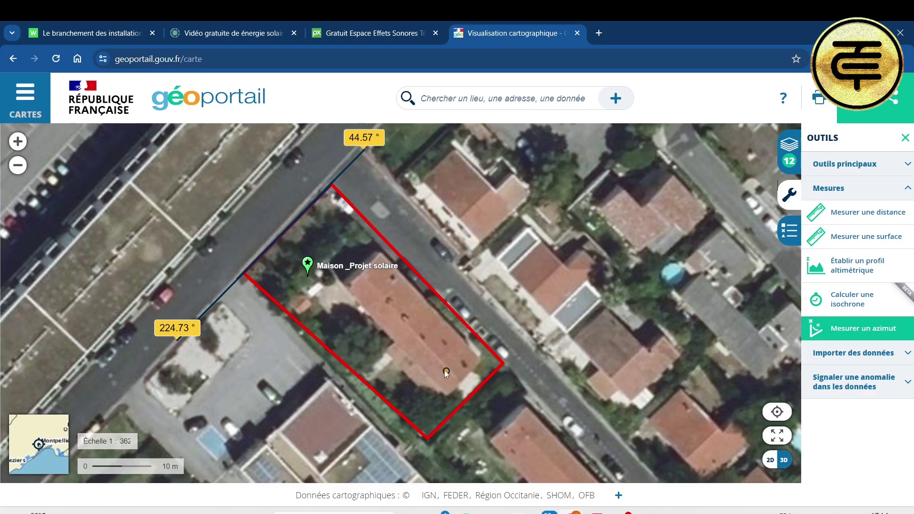
scroll(445, 371, up, 1)
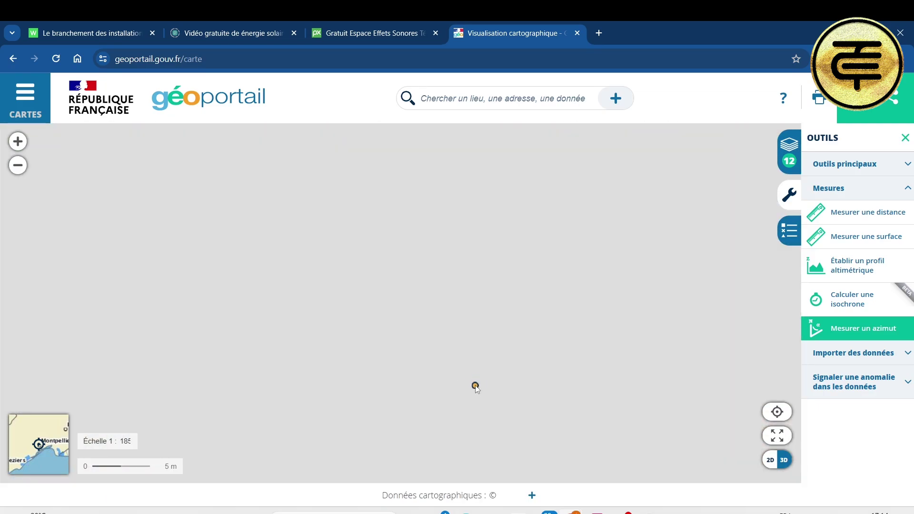
scroll(475, 385, down, 1)
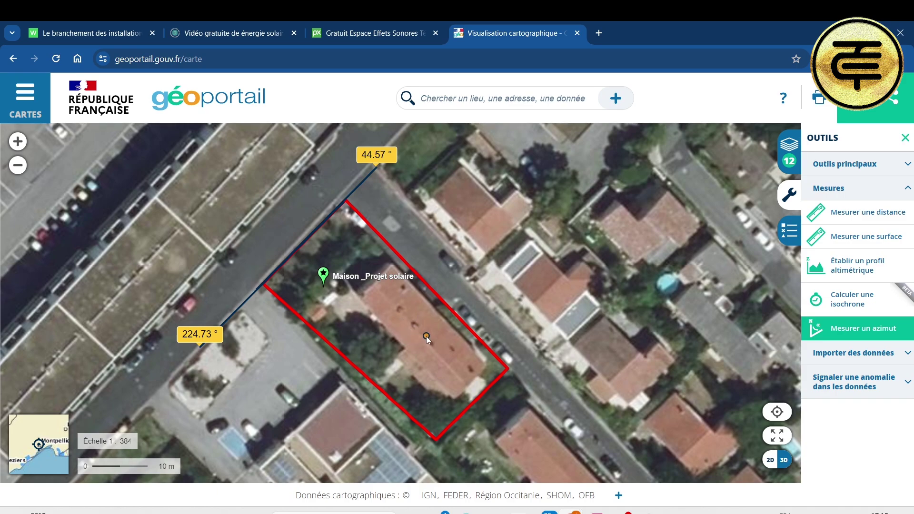
scroll(426, 336, up, 2)
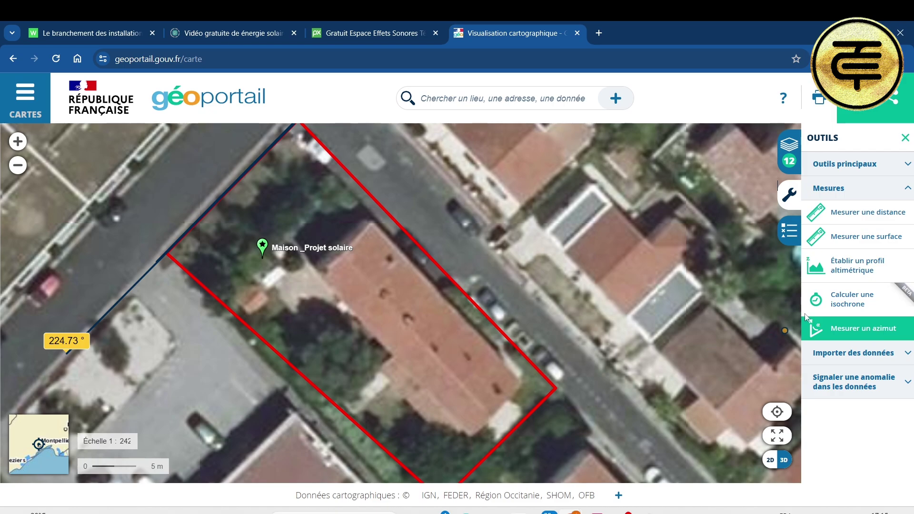
Step: Measure the roof with distance lines: 24.06 m length, 4.63 m and 3.79 m end widths
click(892, 218)
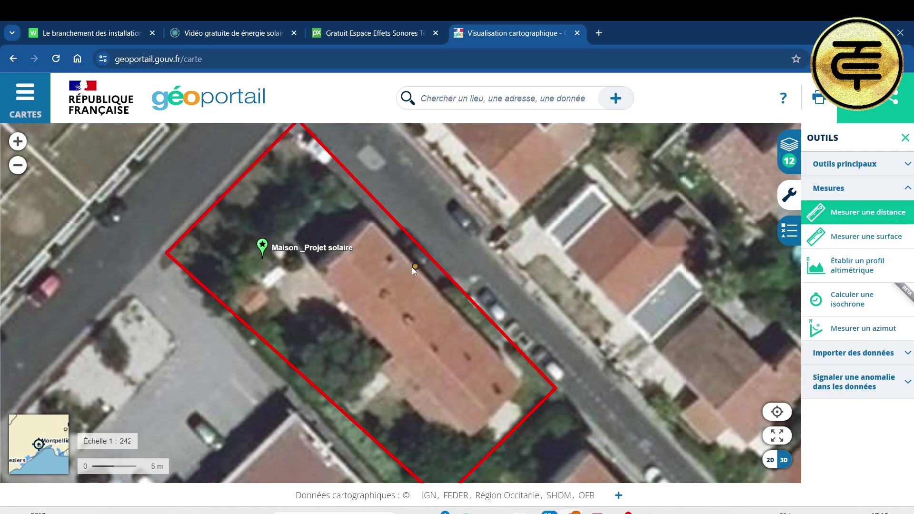
click(372, 227)
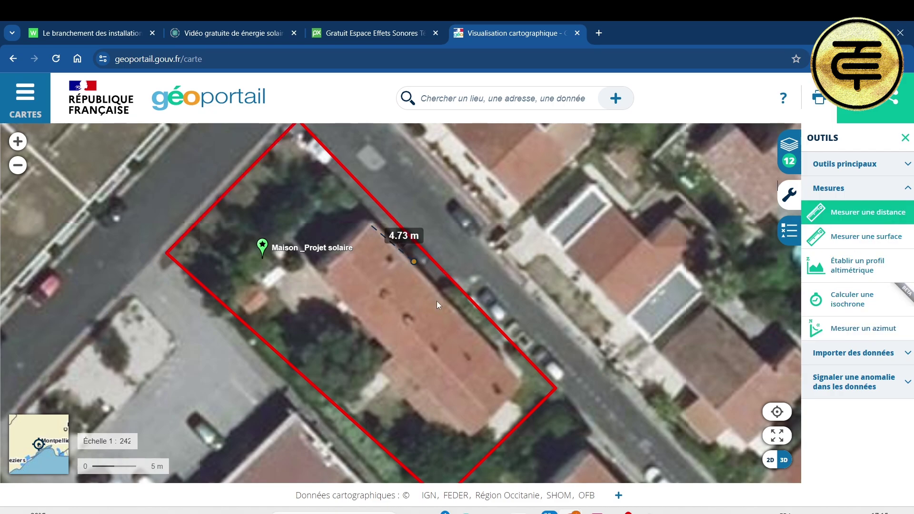
double_click(517, 378)
click(372, 224)
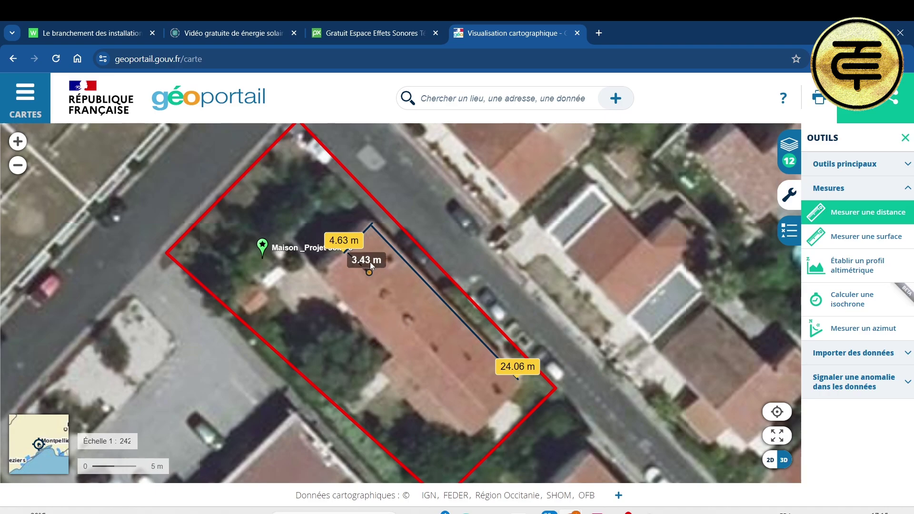
double_click(342, 252)
click(479, 403)
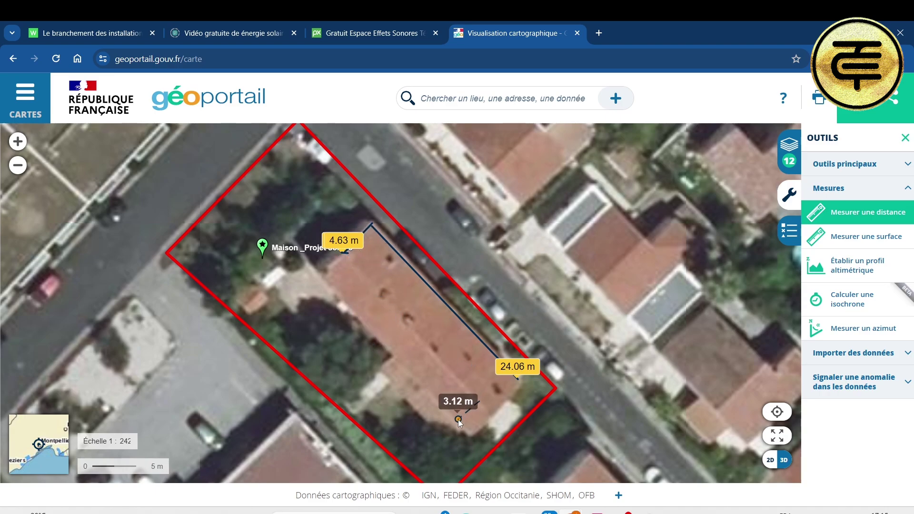
double_click(454, 423)
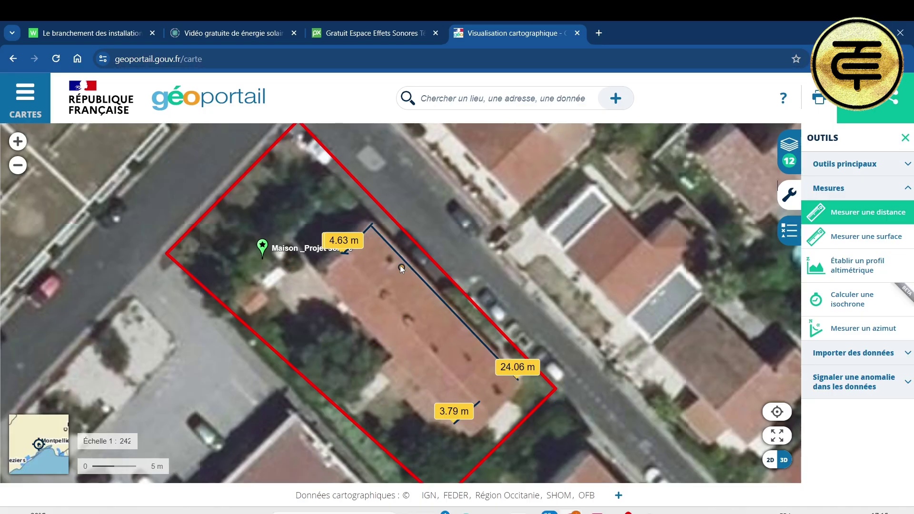
scroll(400, 264, up, 1)
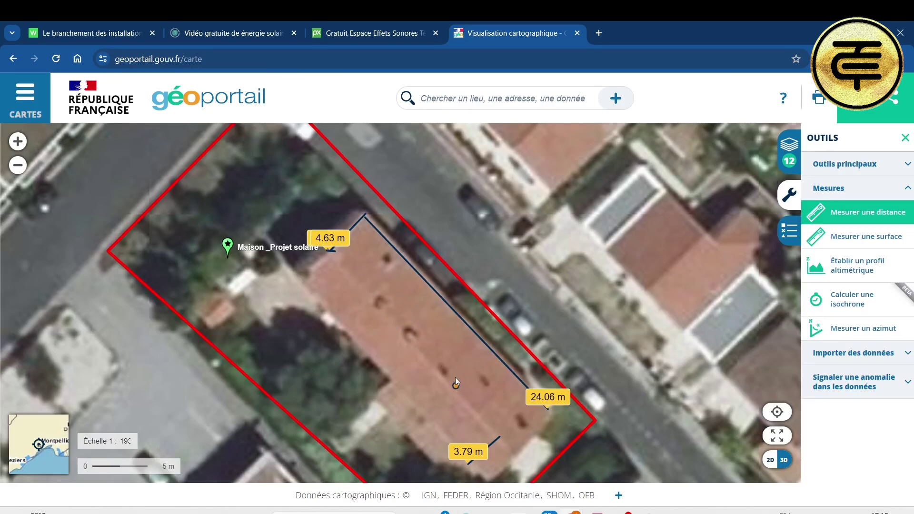
Step: Show the roof spot's address, parcel reference and altitude, and copy the address
right_click(416, 320)
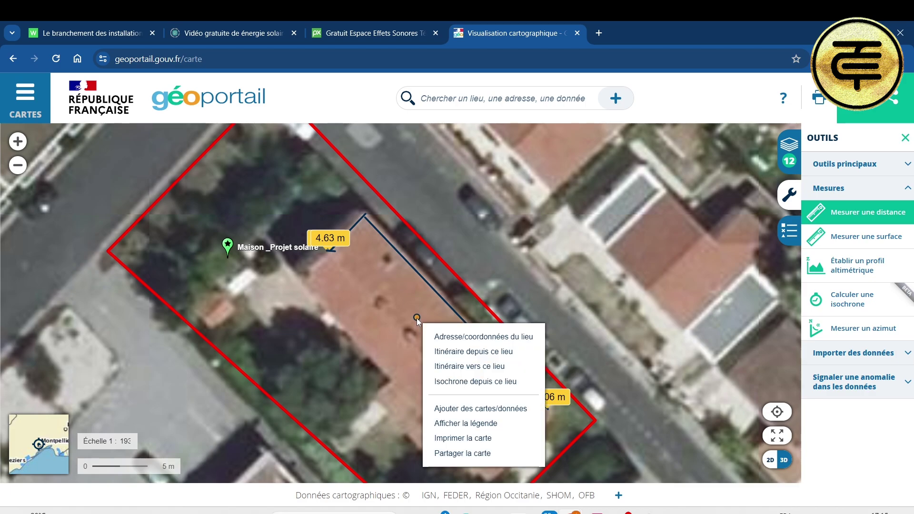
click(450, 342)
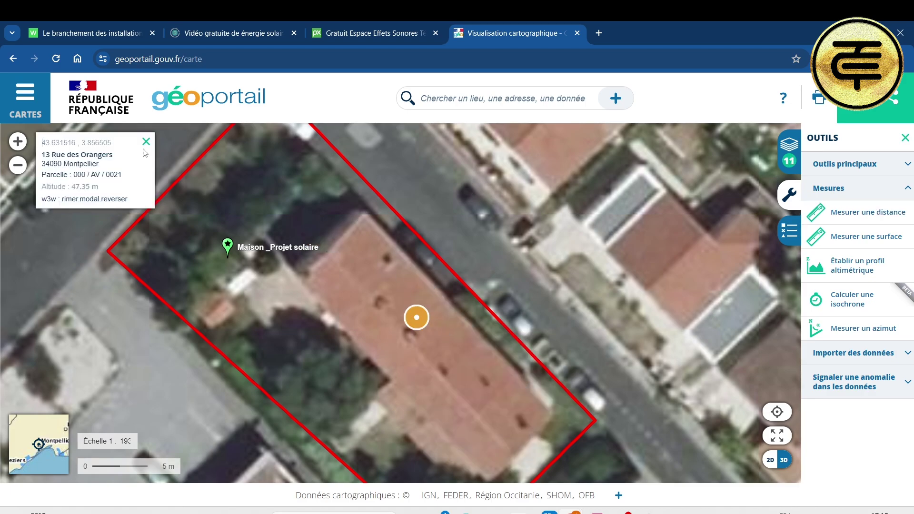
drag(45, 142, 105, 164)
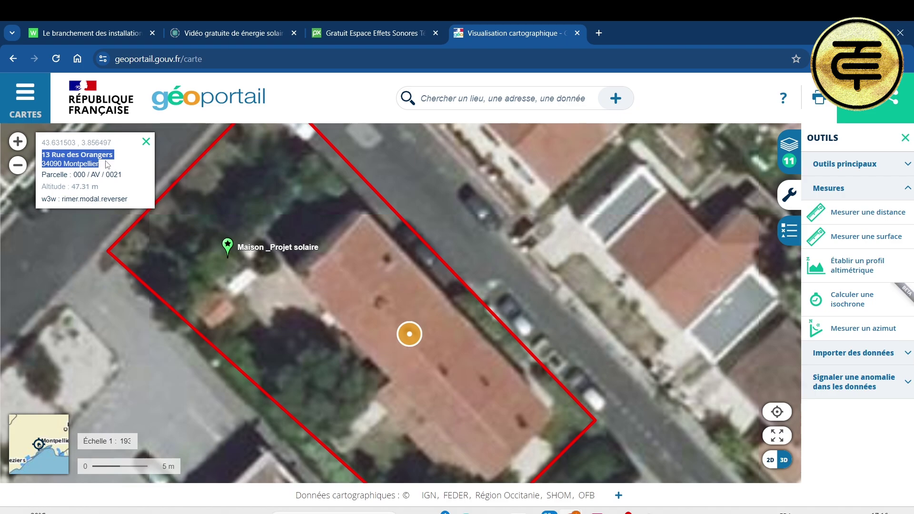
click(599, 33)
Step: Open Google Maps and search the pasted address of the project house
text(go)
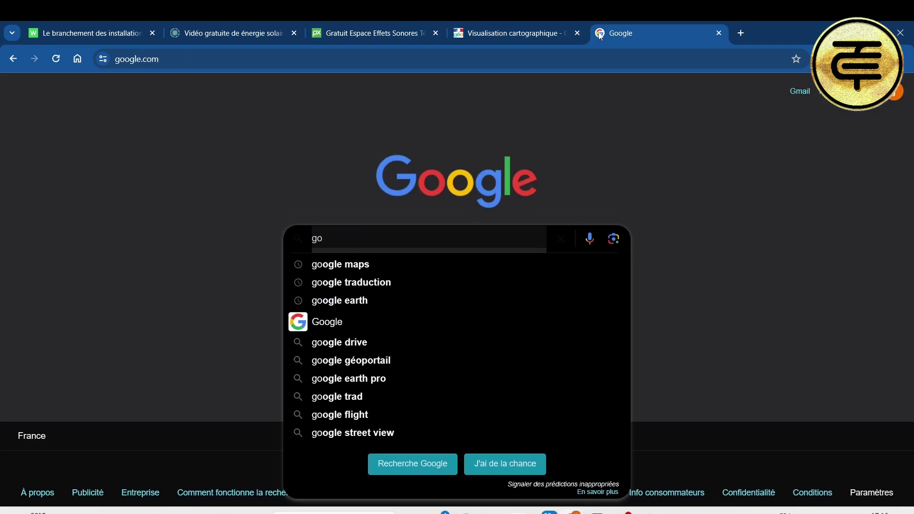
key(Down)
key(Return)
click(280, 210)
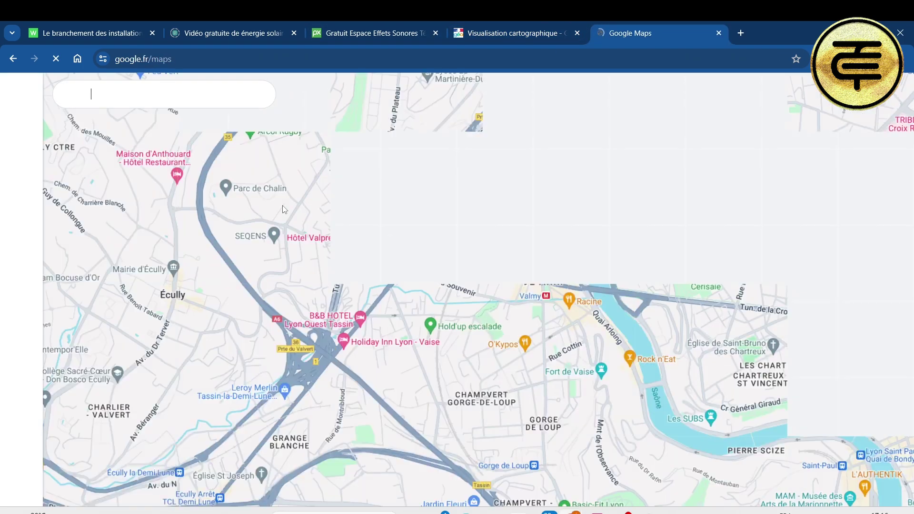
click(186, 87)
key(Return)
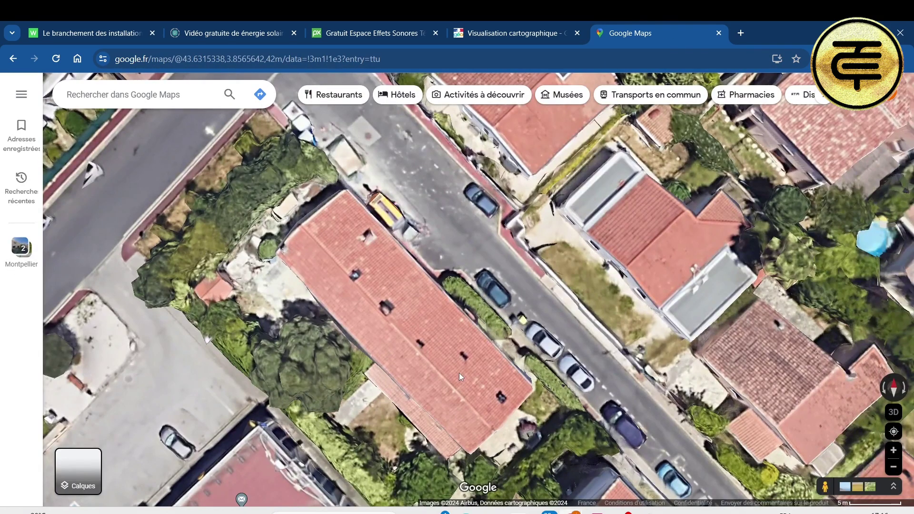
scroll(459, 373, up, 1)
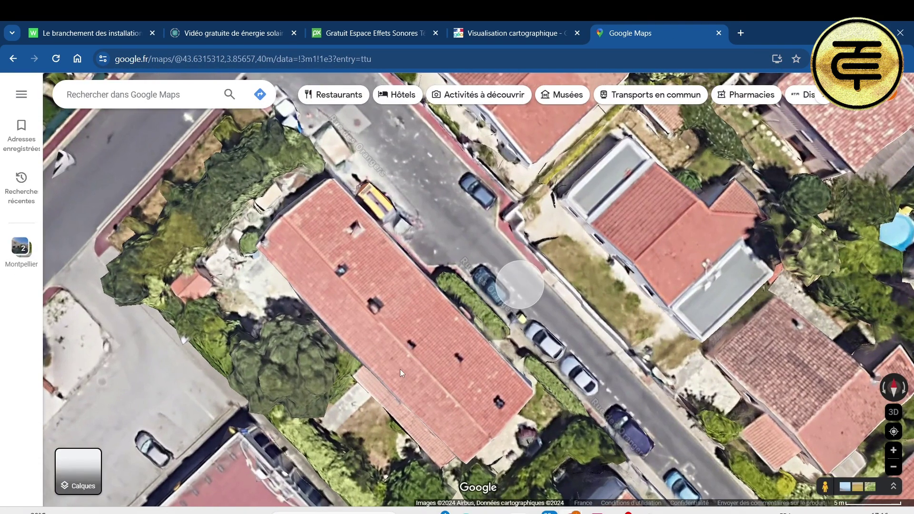
scroll(378, 309, up, 1)
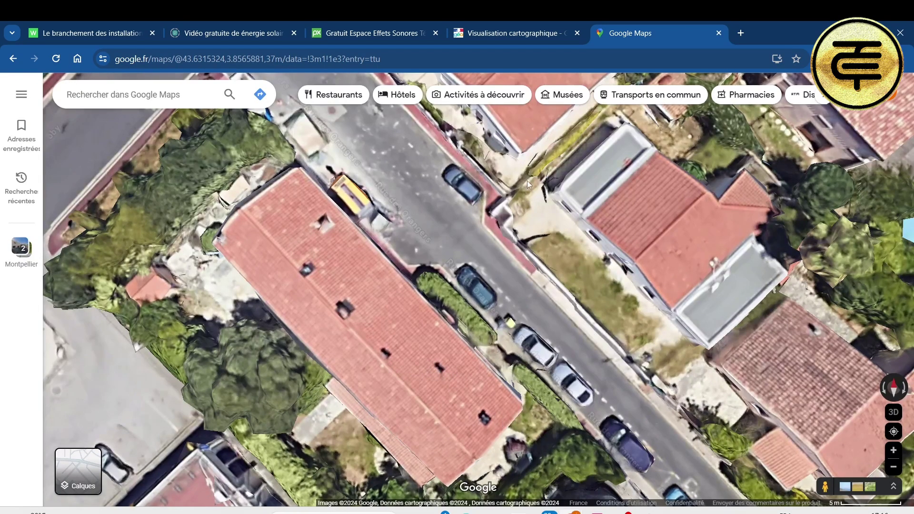
Step: Compare with the Géoportail map, then centre the house in Google Maps' tilted 3D satellite view
click(514, 33)
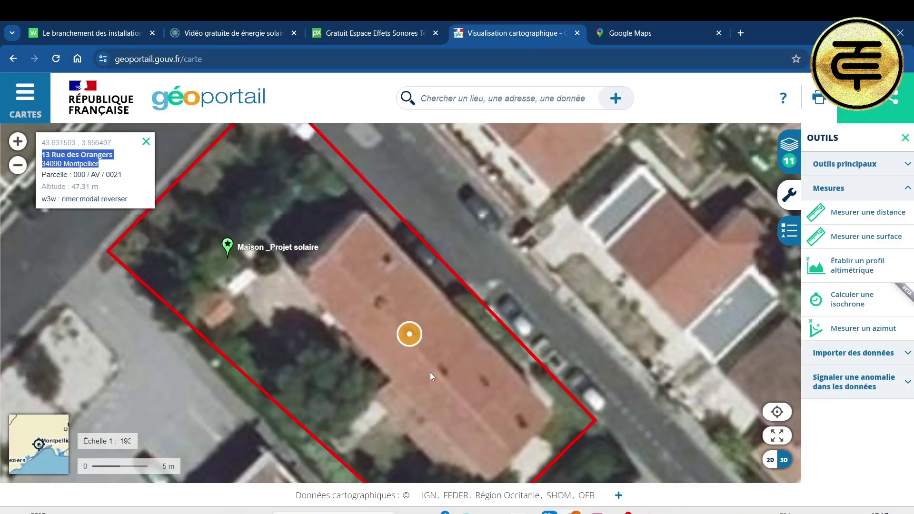
scroll(452, 379, down, 1)
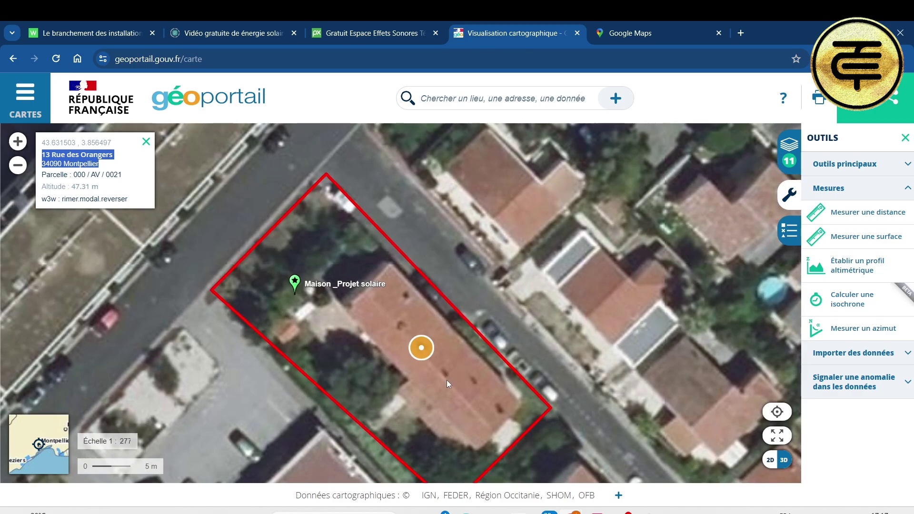
scroll(448, 381, up, 1)
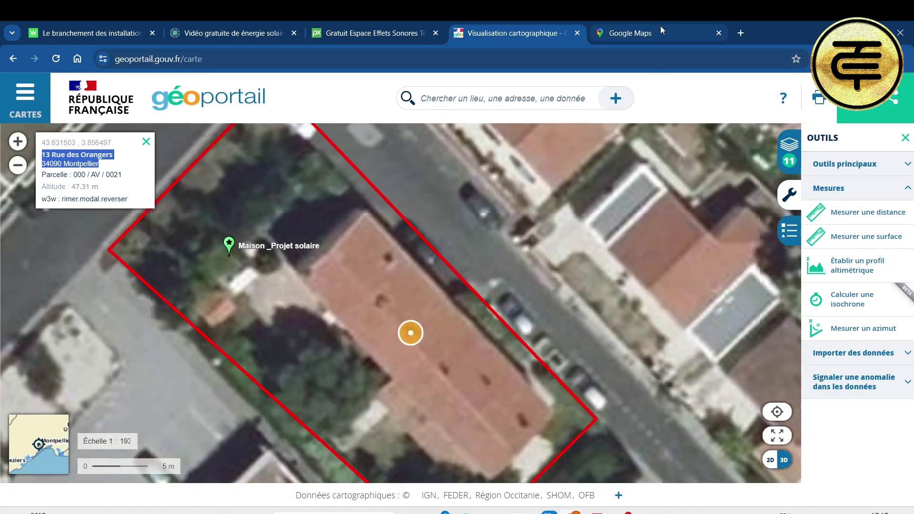
click(661, 28)
drag(445, 398, 446, 367)
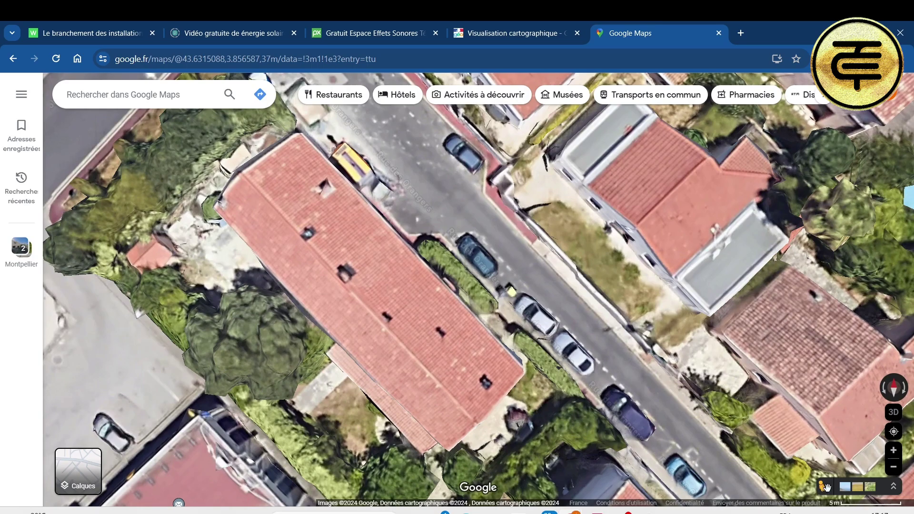
drag(826, 487, 506, 283)
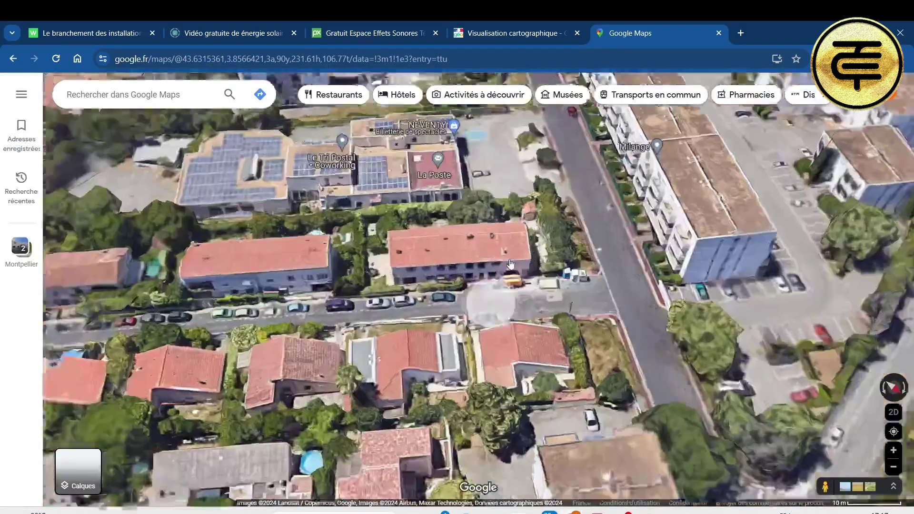
scroll(511, 263, up, 3)
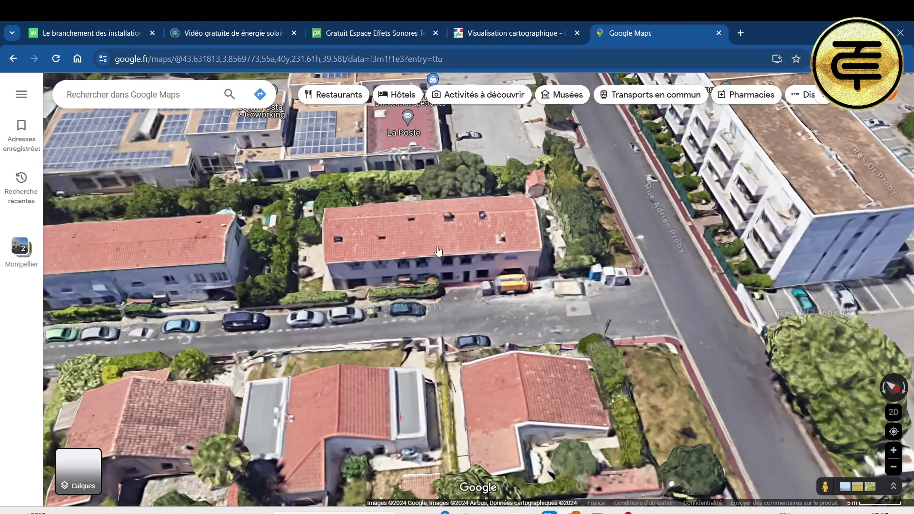
drag(438, 251, 457, 367)
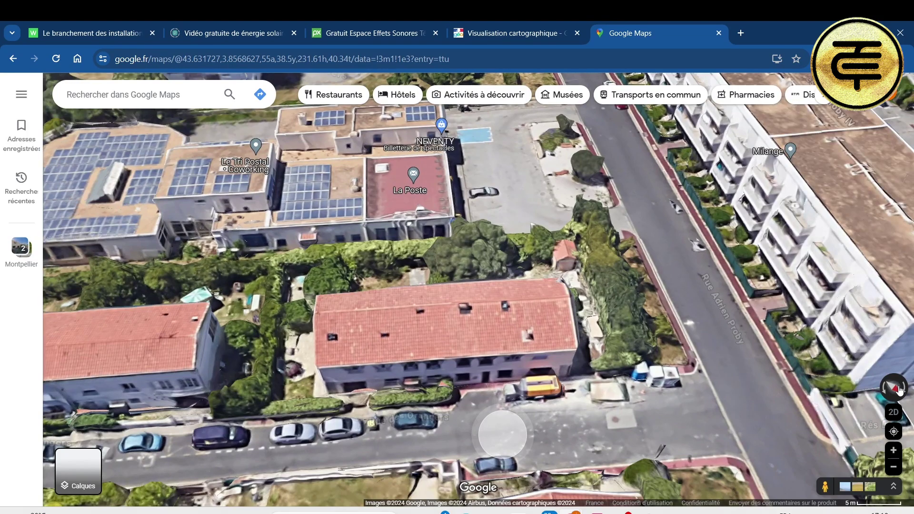
click(899, 389)
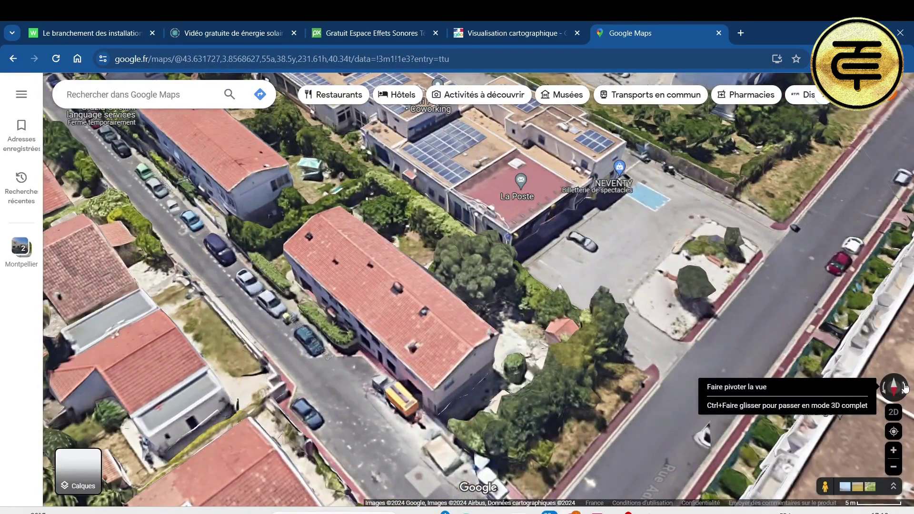
click(905, 388)
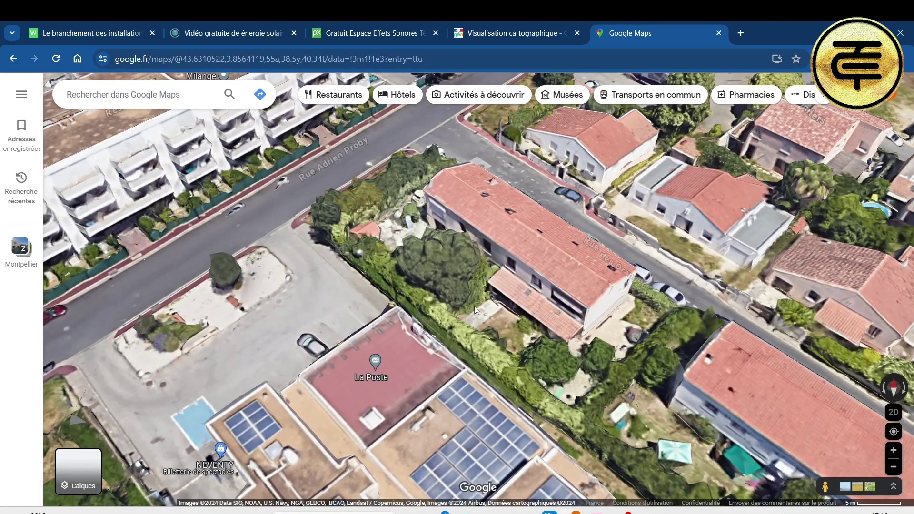
drag(474, 307, 439, 380)
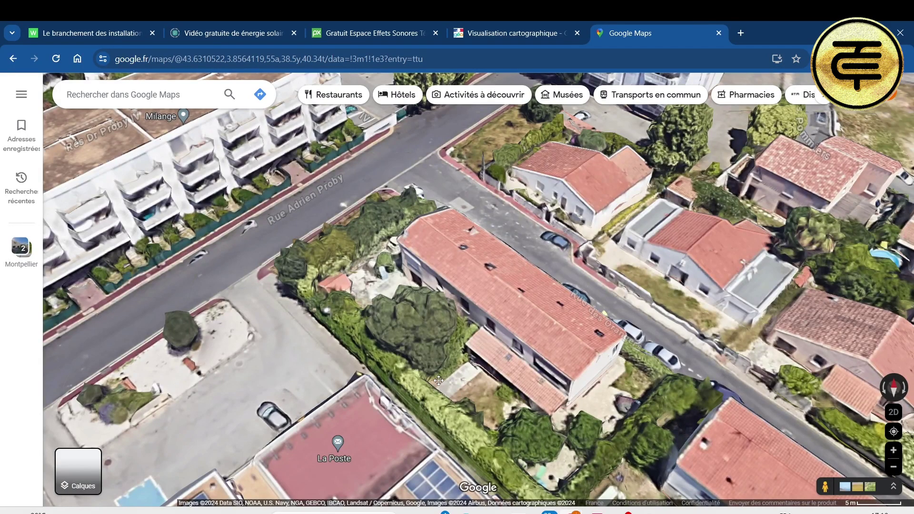
scroll(547, 316, up, 2)
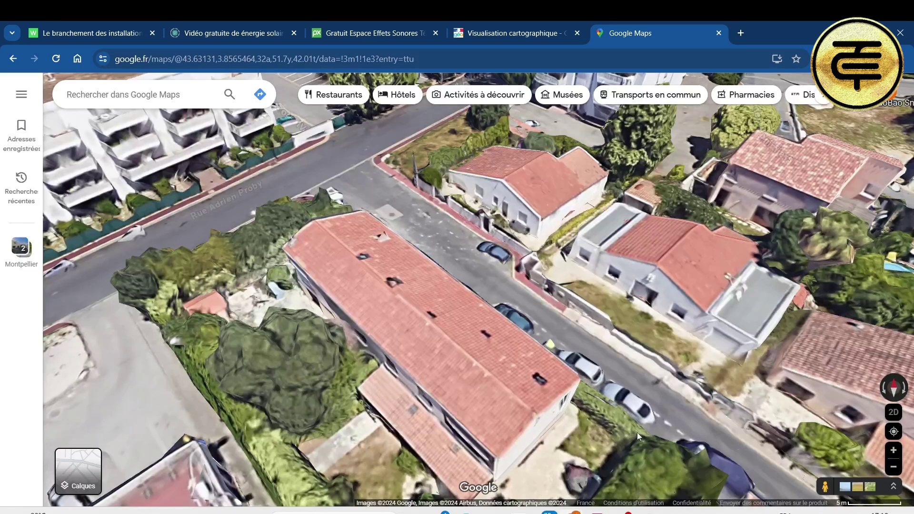
Step: Compare the Géoportail parcel with the Google Maps 3D view, recentring and tilting on the long building
click(507, 30)
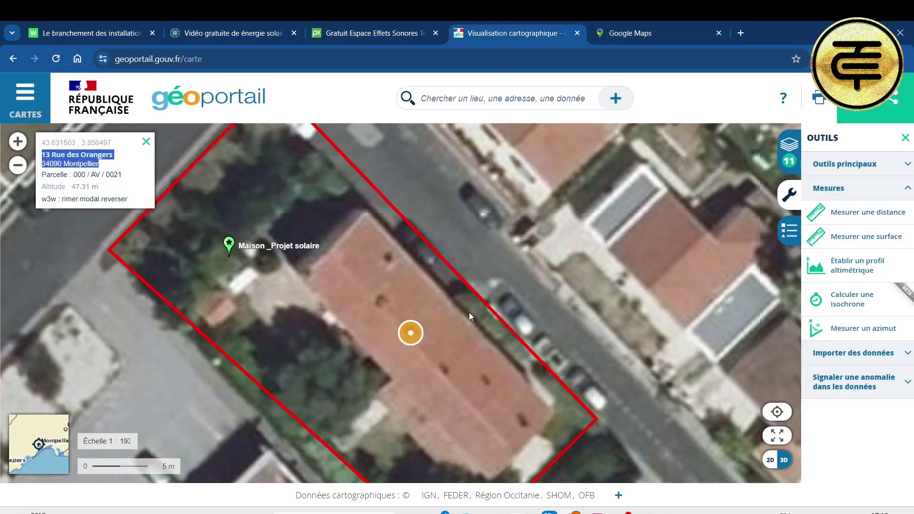
scroll(477, 344, down, 1)
click(659, 32)
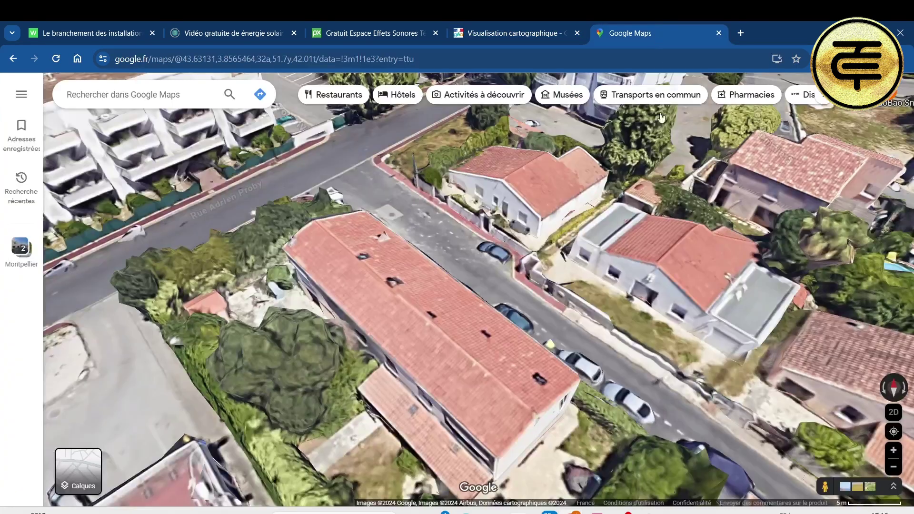
drag(535, 413, 494, 336)
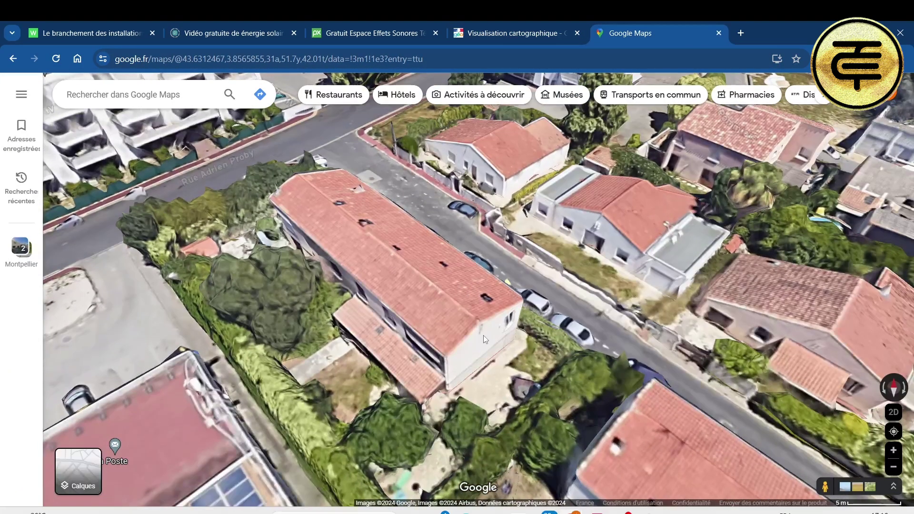
scroll(484, 335, down, 1)
scroll(473, 355, up, 2)
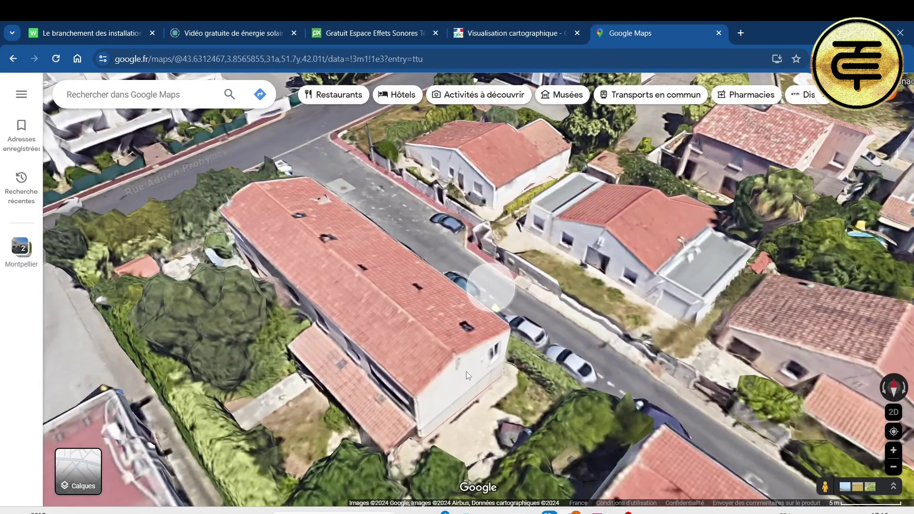
click(904, 387)
scroll(426, 356, down, 3)
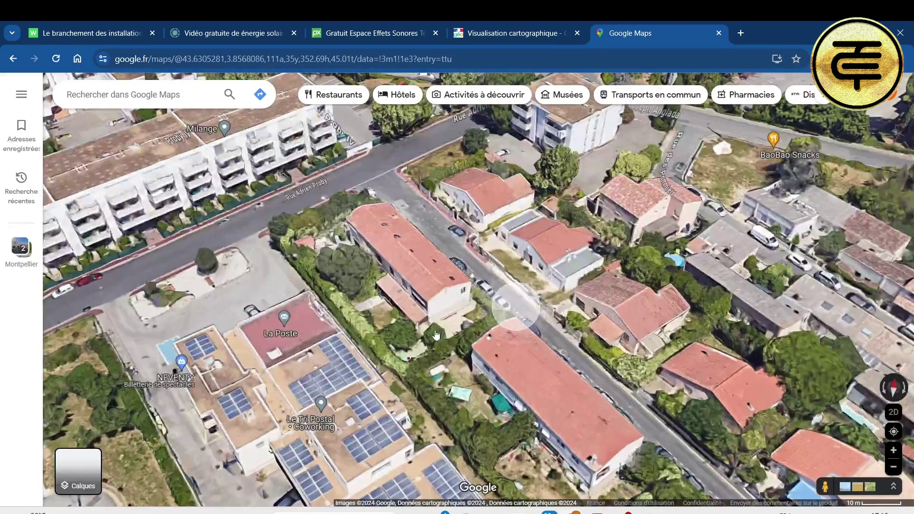
scroll(446, 303, up, 1)
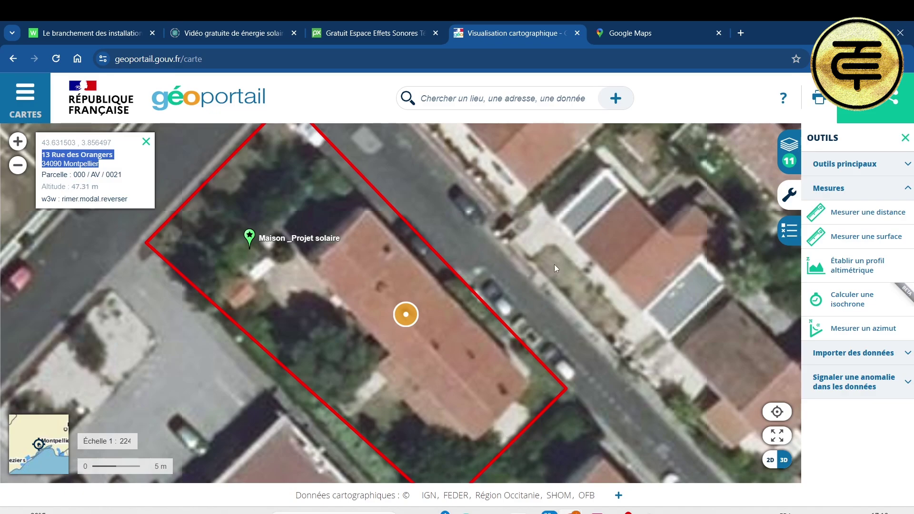
Step: Turn the 3D view 180° and drop Pegman into Street View in front of the house's gable
click(661, 34)
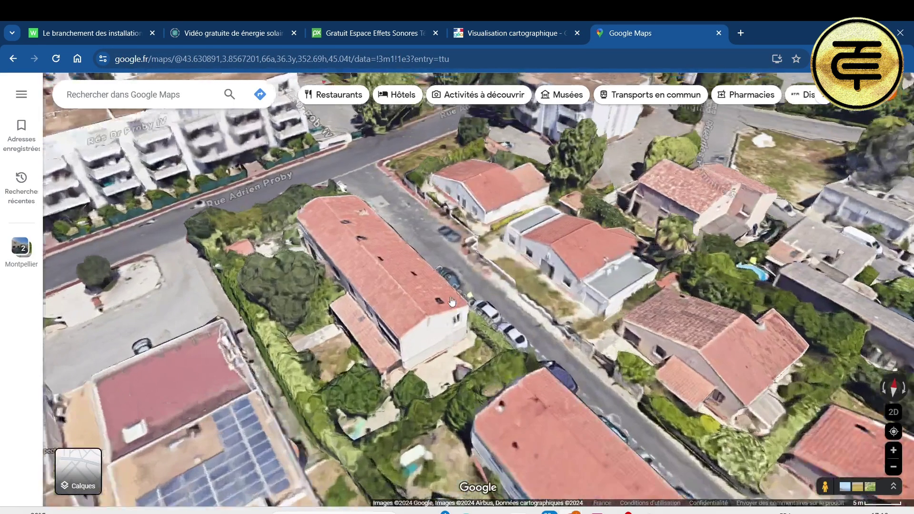
scroll(452, 302, up, 3)
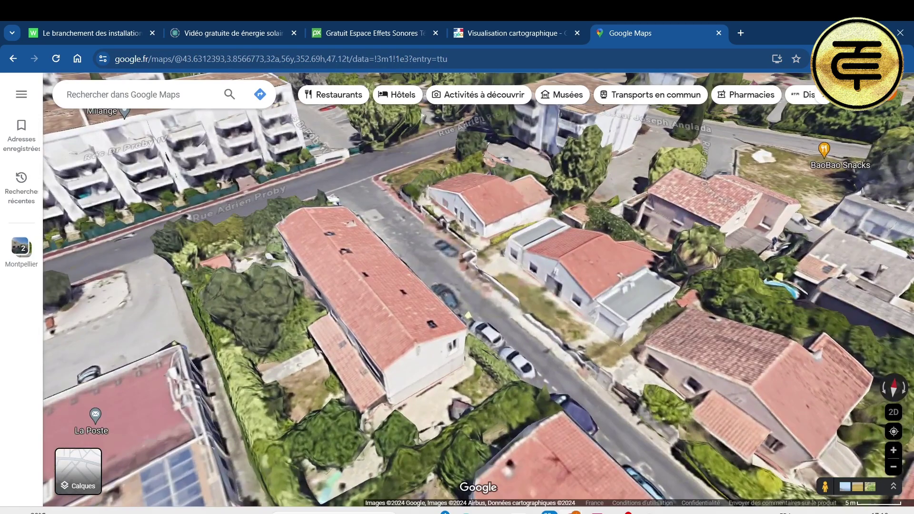
click(885, 391)
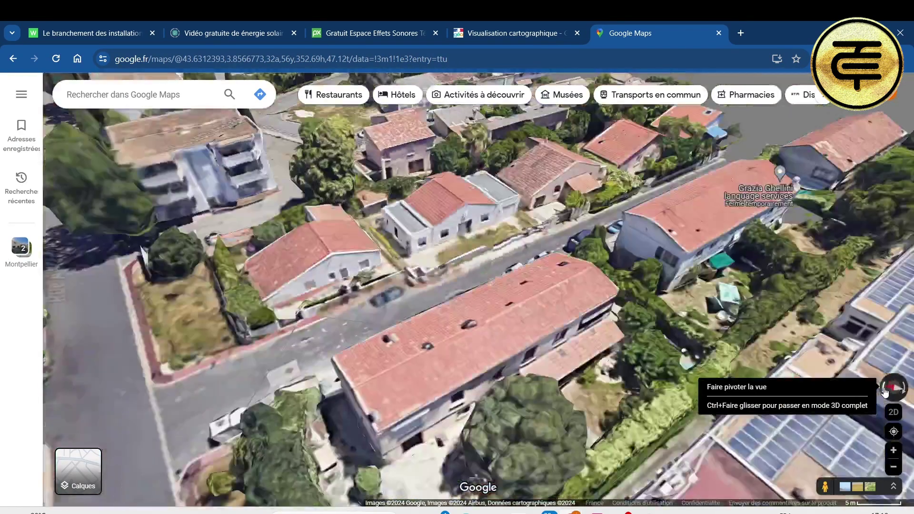
click(884, 391)
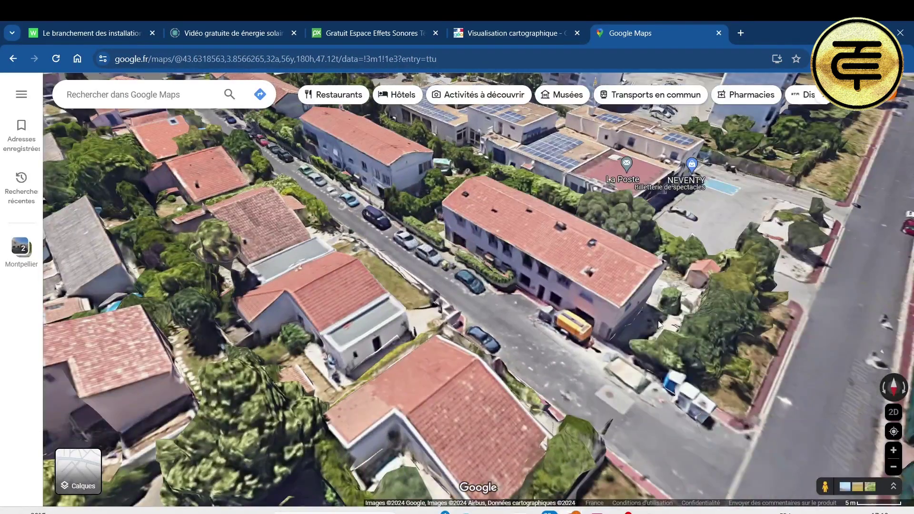
drag(659, 323, 530, 318)
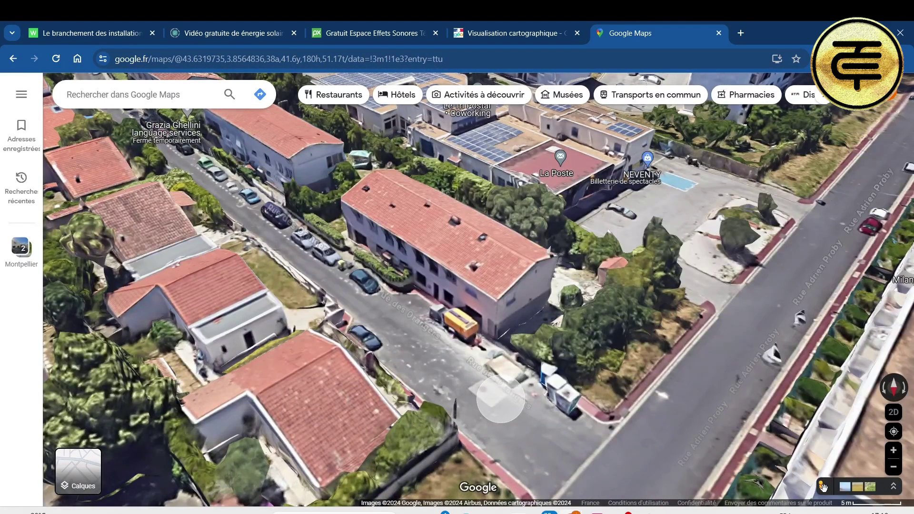
drag(823, 486, 497, 332)
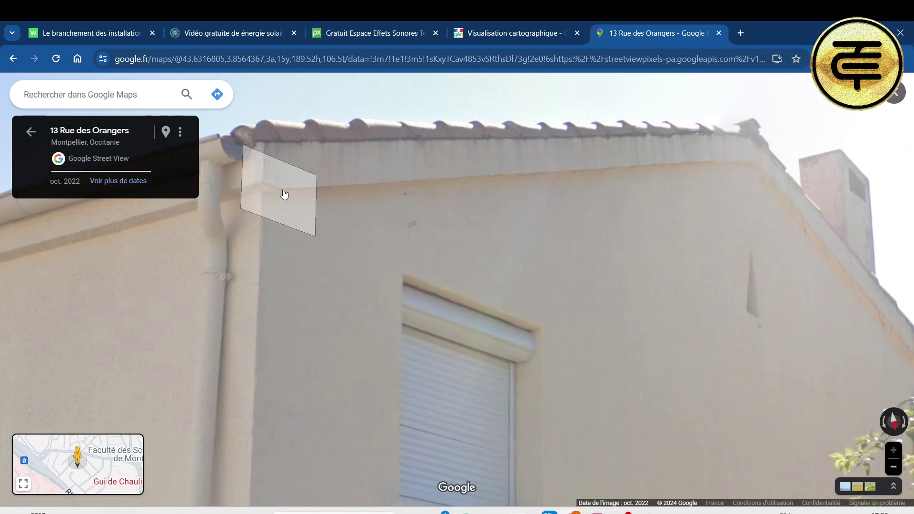
Step: Capture the gable and roof edge with Win+Shift+S and open the screenshot
key(super+shift+s)
drag(233, 88, 890, 385)
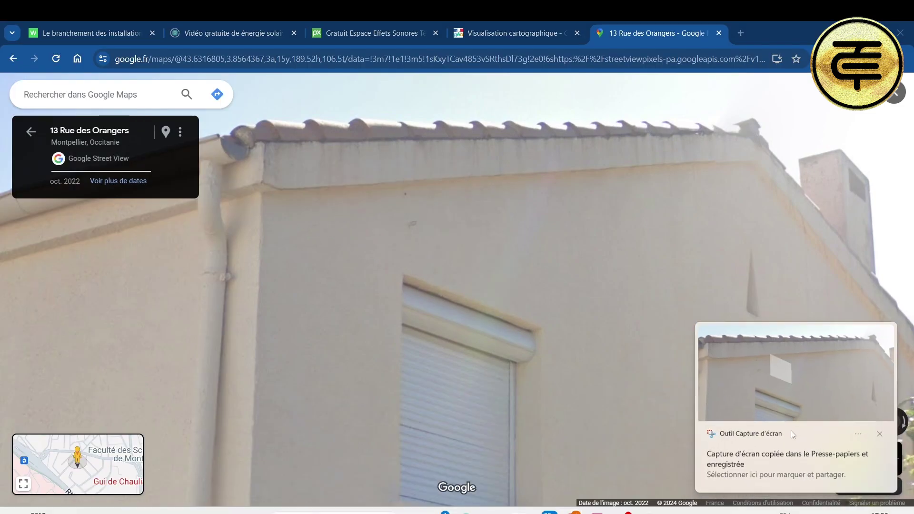
click(791, 430)
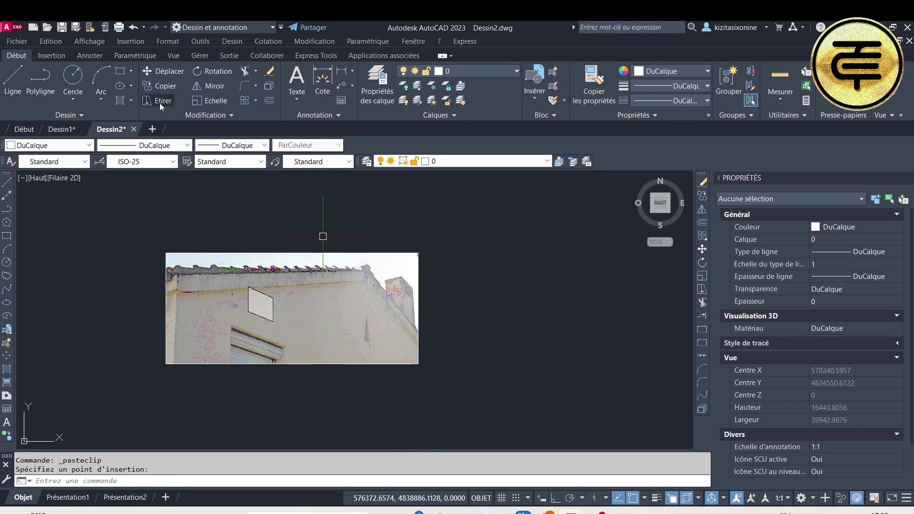
Step: Draw a line along the roof edge on the pasted Street View photo
click(13, 80)
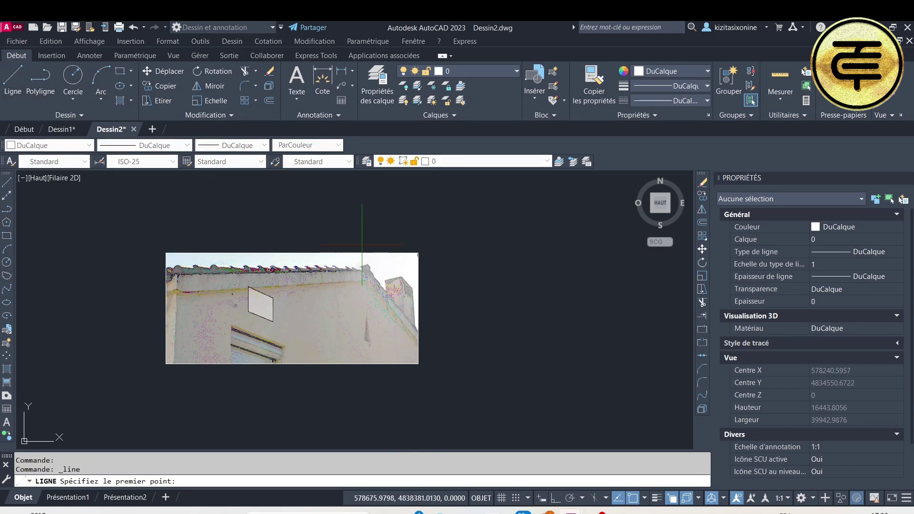
click(368, 257)
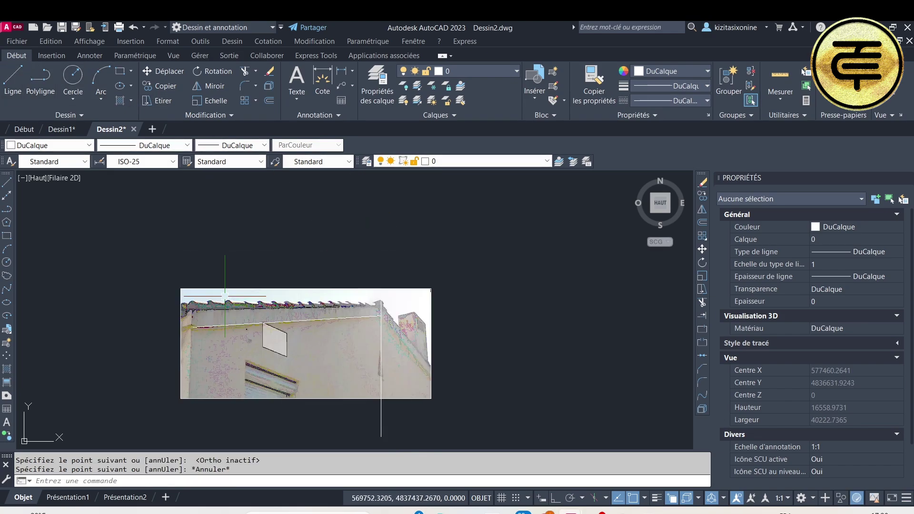
key(Return)
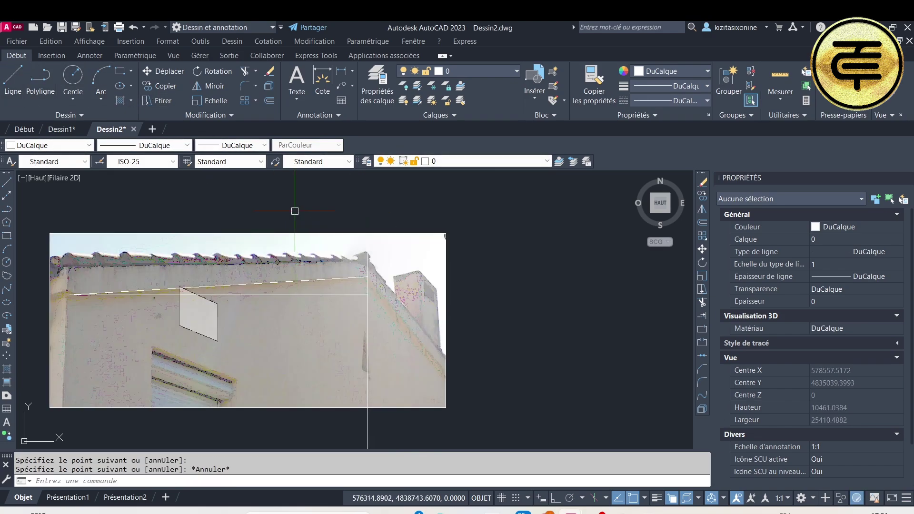
Step: Add an angular dimension between the roof-edge and horizontal lines, measuring a 3° slope
click(353, 71)
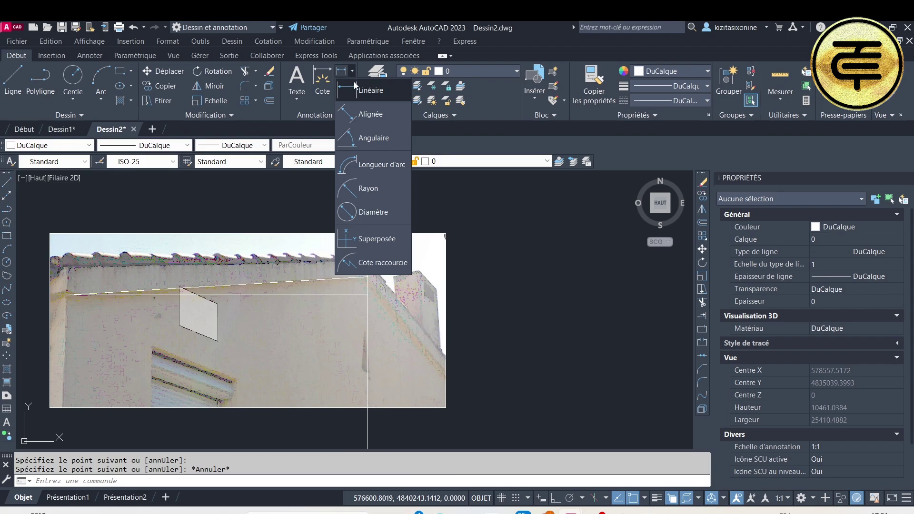
click(373, 138)
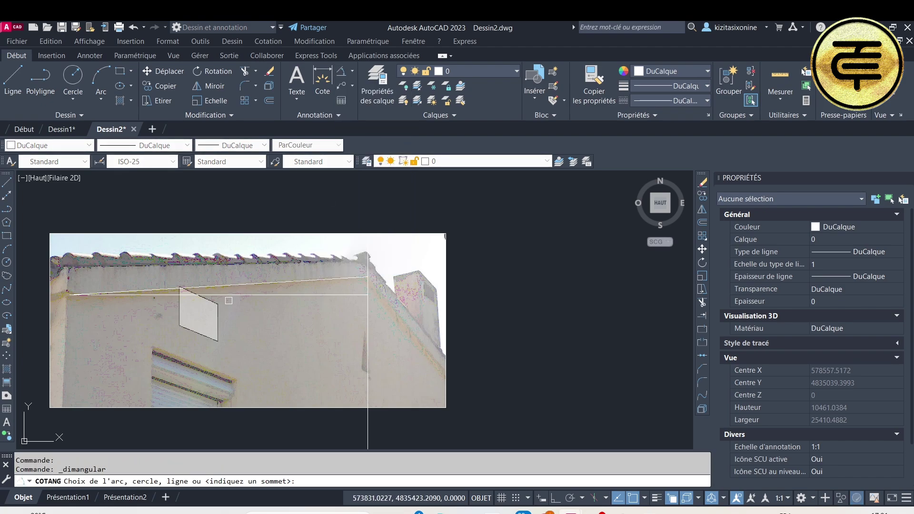
click(239, 288)
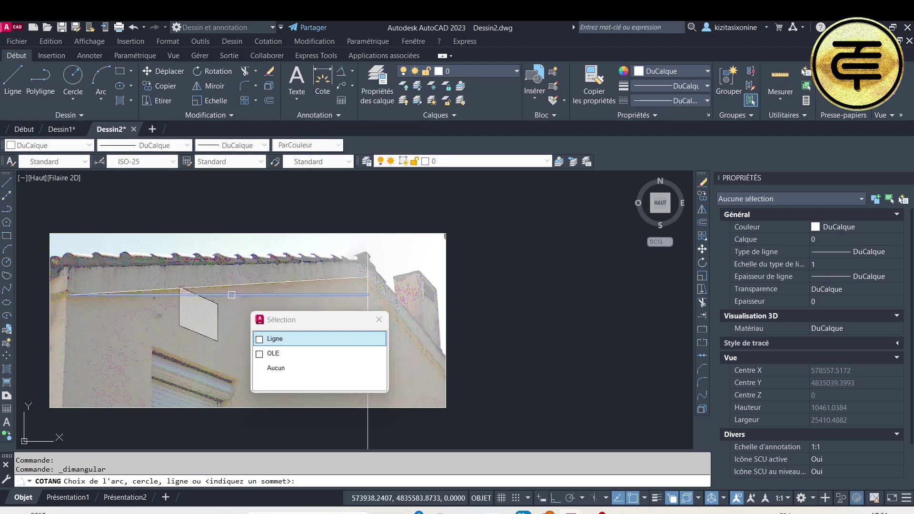
click(274, 339)
scroll(181, 314, up, 5)
scroll(173, 319, down, 6)
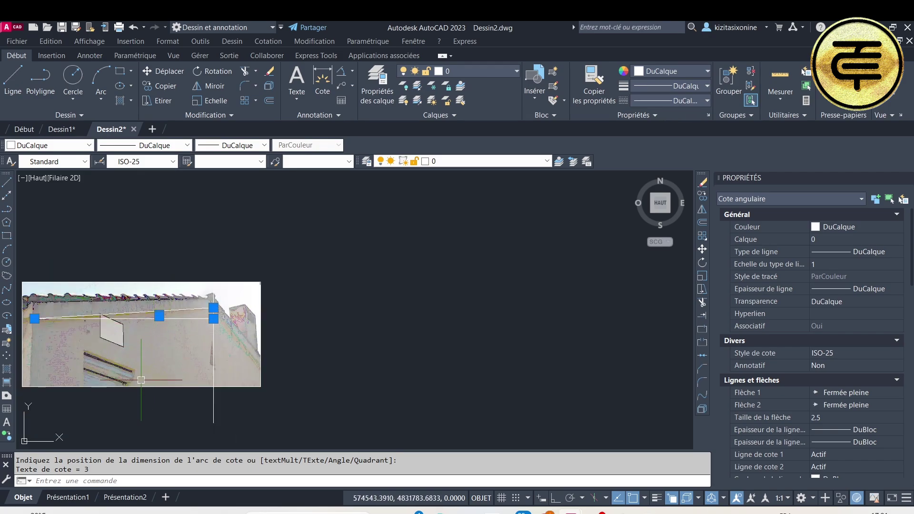
scroll(281, 377, up, 6)
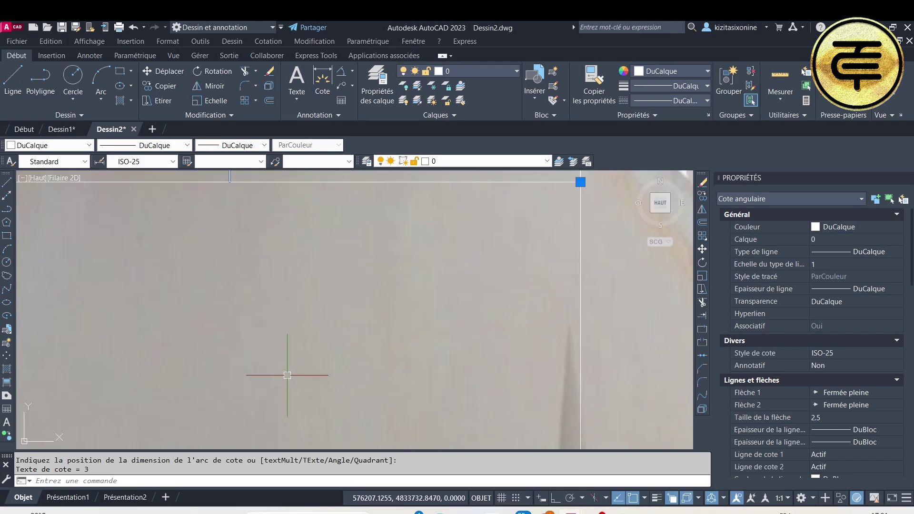
scroll(285, 362, down, 2)
scroll(285, 349, down, 2)
scroll(304, 301, up, 6)
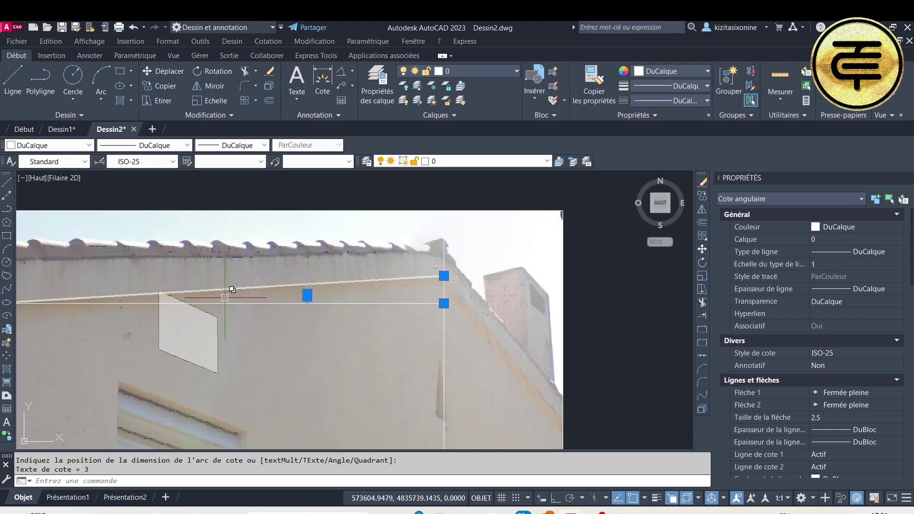
scroll(501, 243, down, 5)
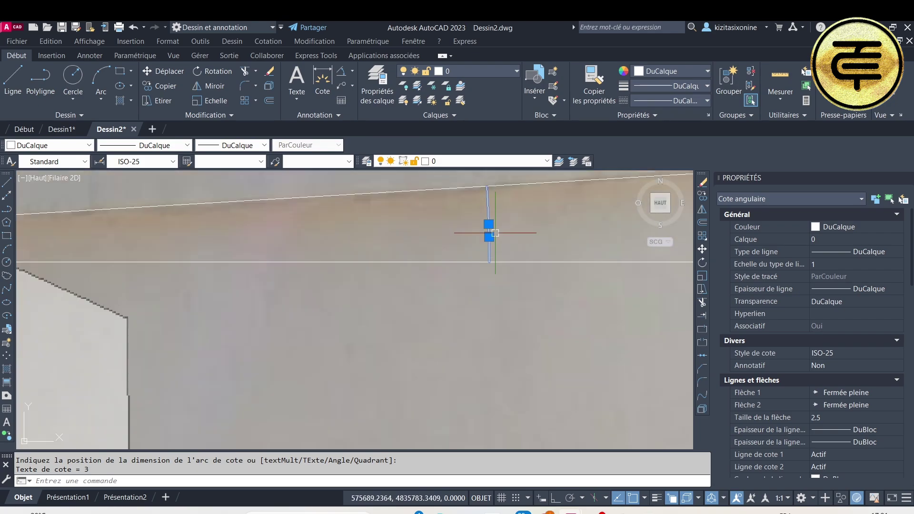
middle_drag(534, 247, 412, 263)
scroll(439, 263, down, 3)
scroll(445, 269, up, 2)
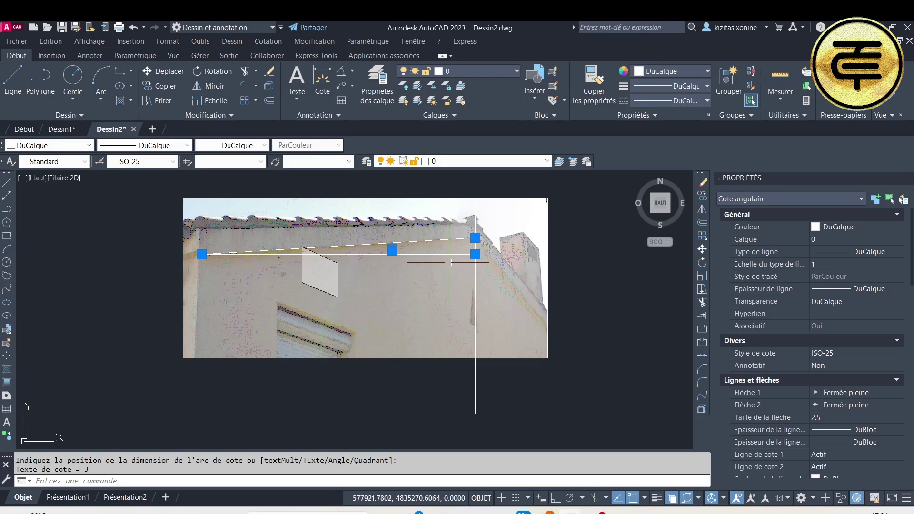